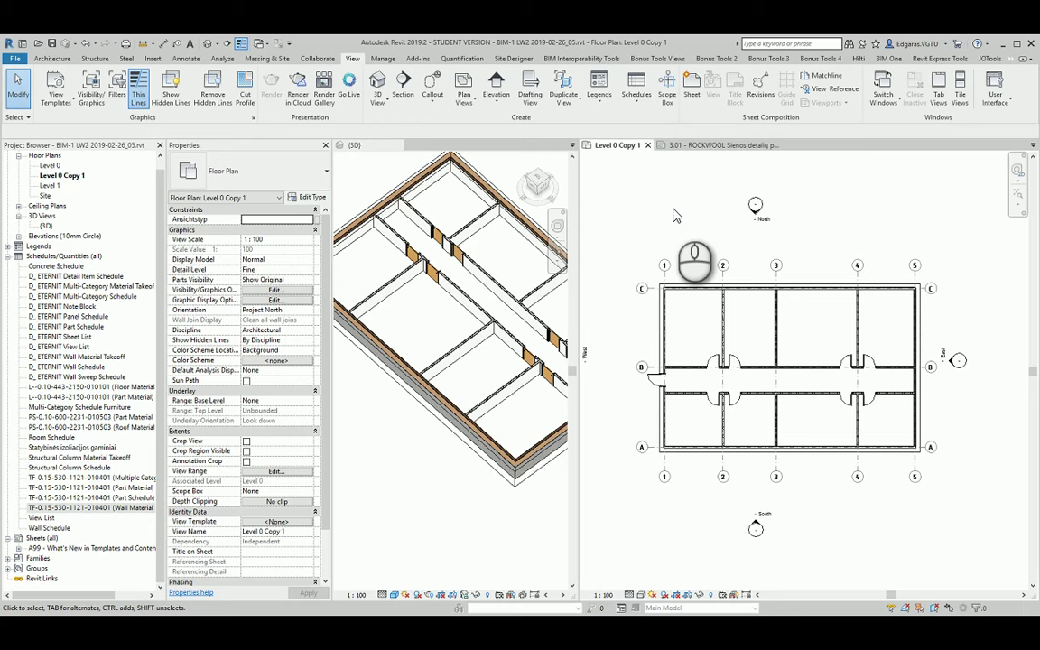
click(722, 144)
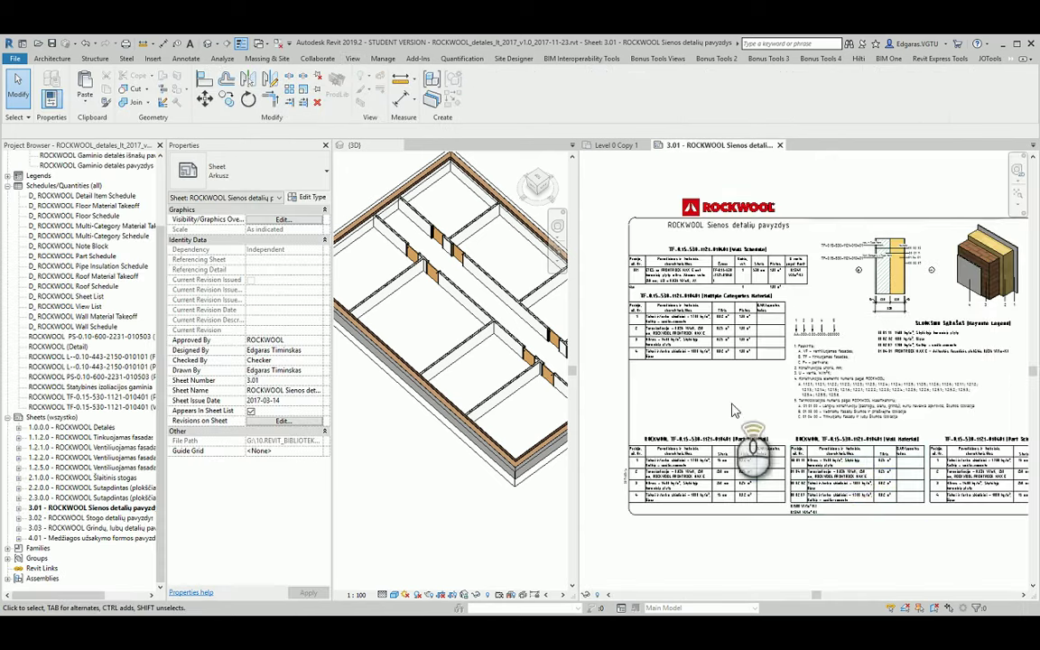
scroll(758, 444, up, 3)
middle_drag(772, 441, 636, 456)
middle_drag(850, 478, 706, 439)
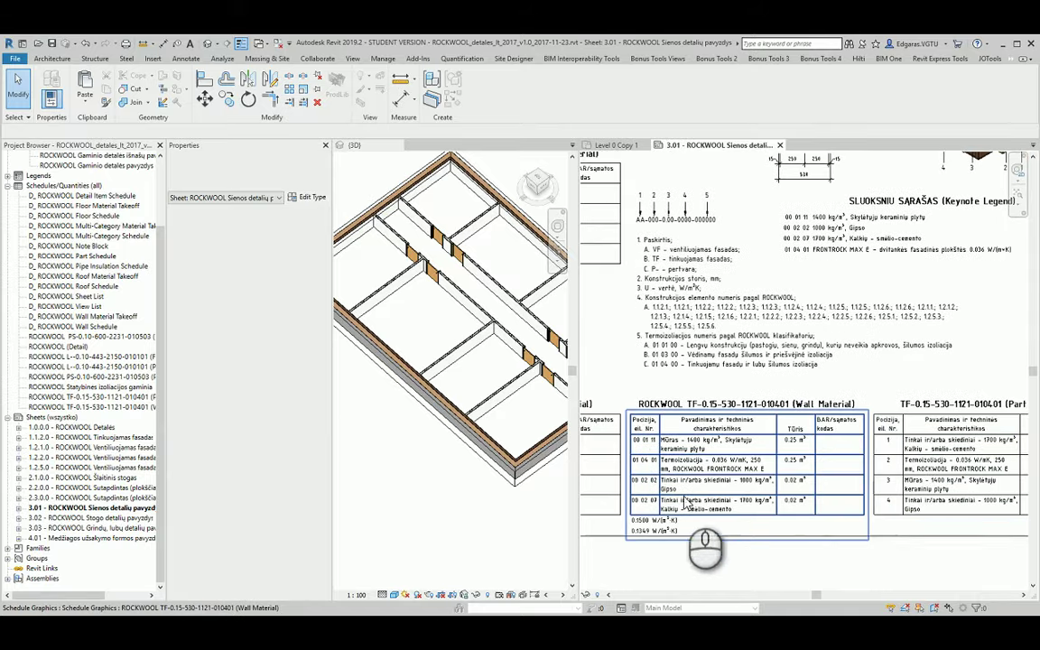
scroll(683, 504, up, 1)
scroll(683, 504, up, 2)
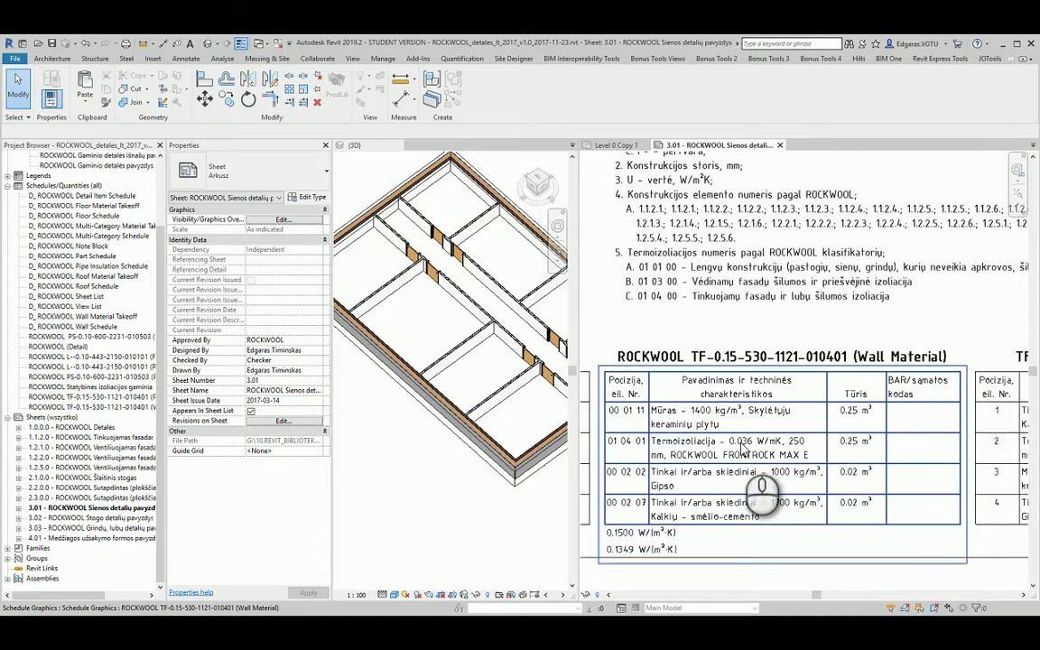
scroll(835, 461, down, 2)
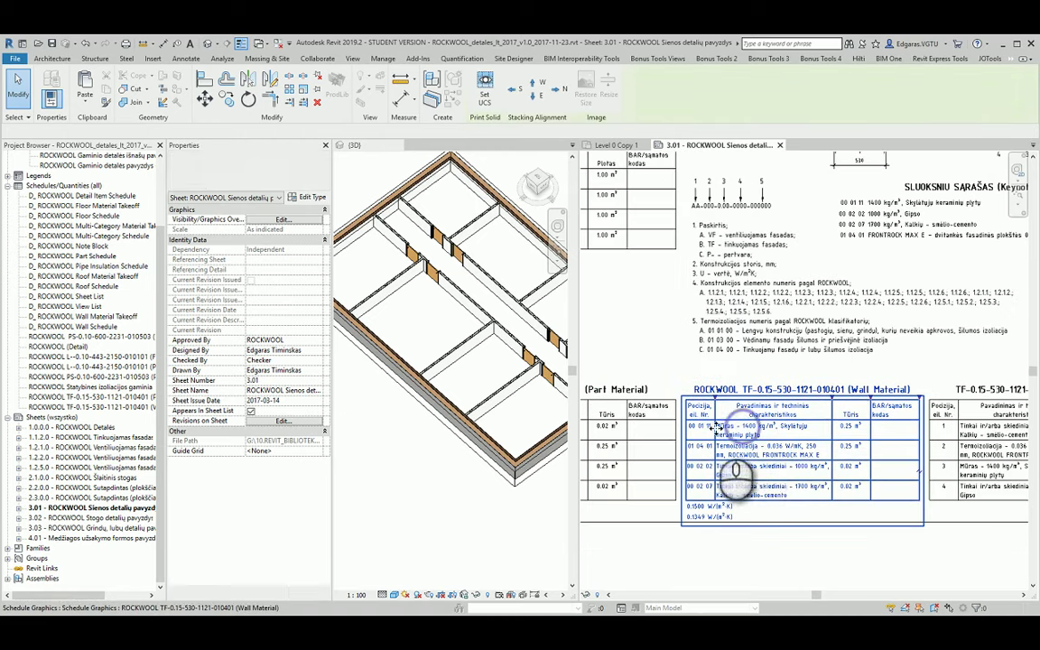
click(783, 436)
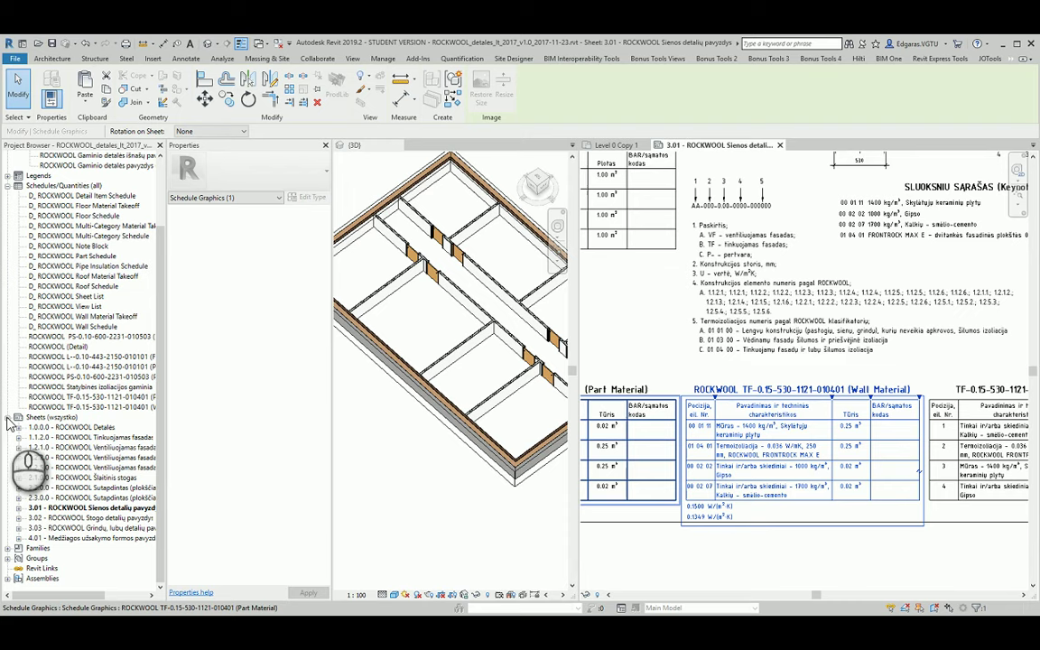
click(456, 514)
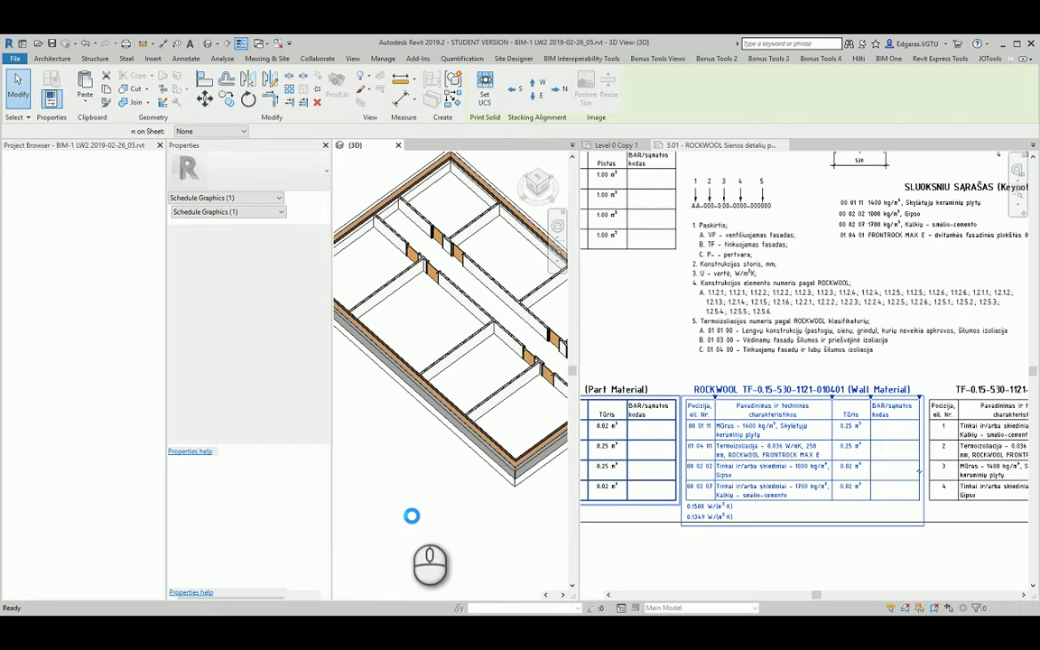
click(407, 485)
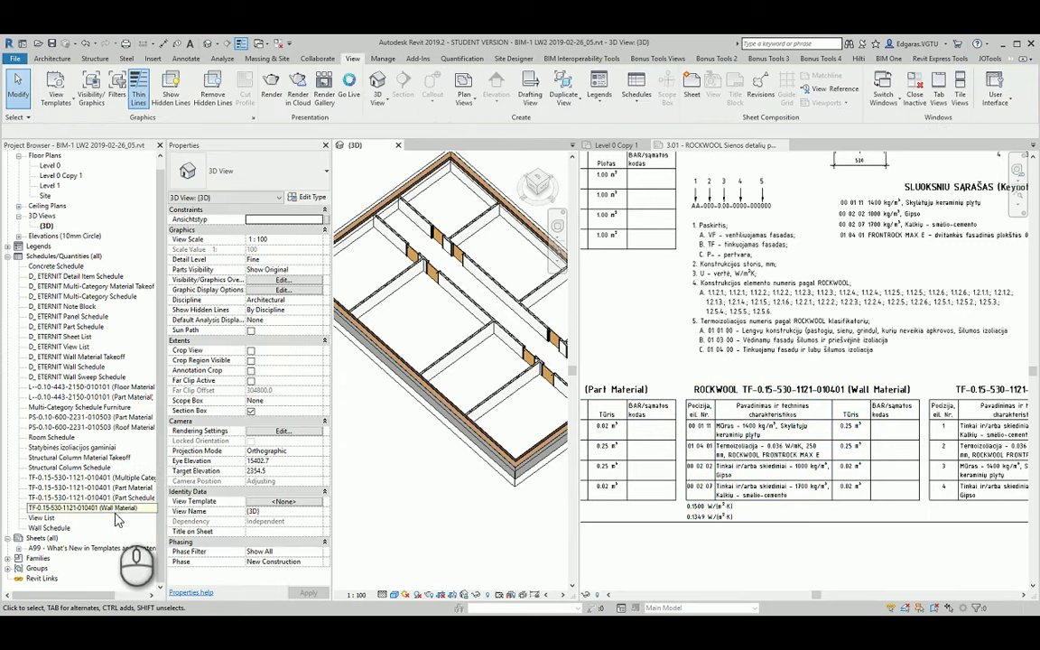
click(121, 509)
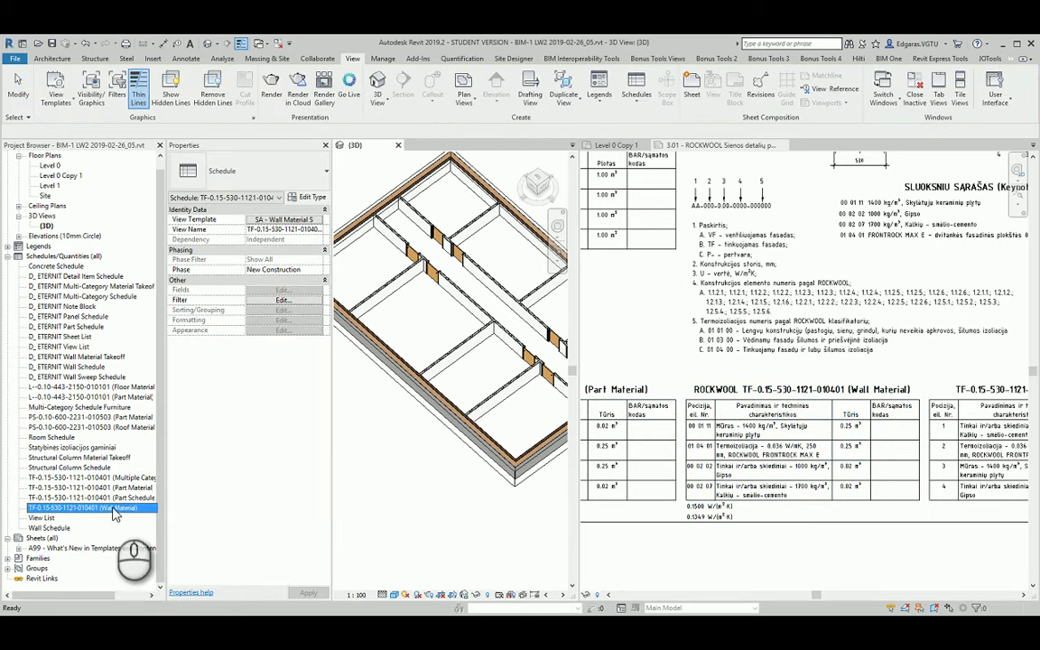
double_click(121, 509)
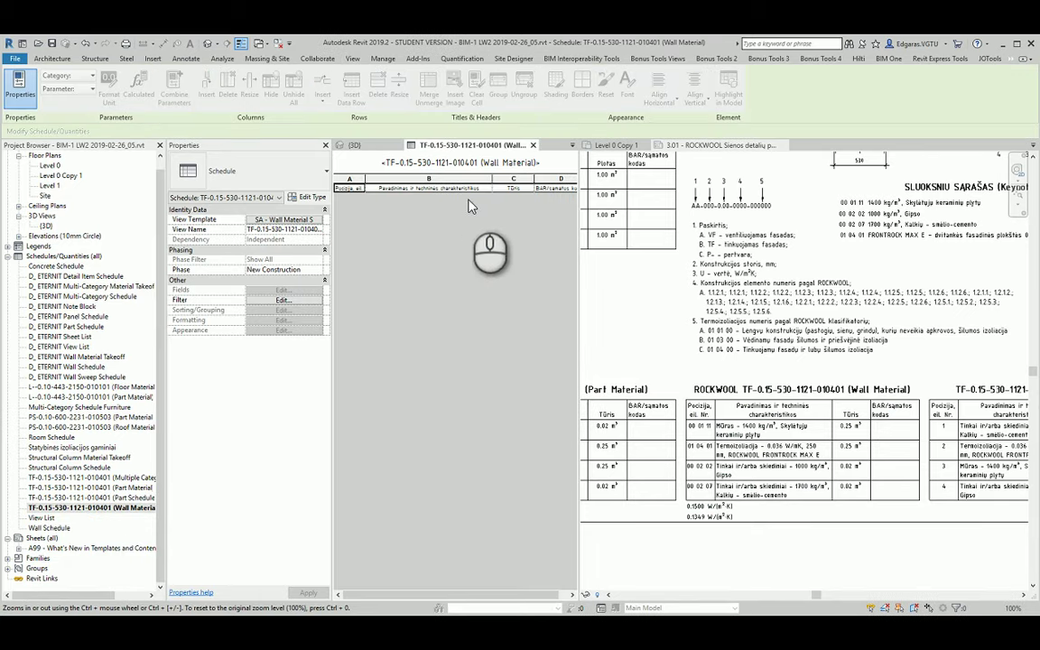
click(611, 146)
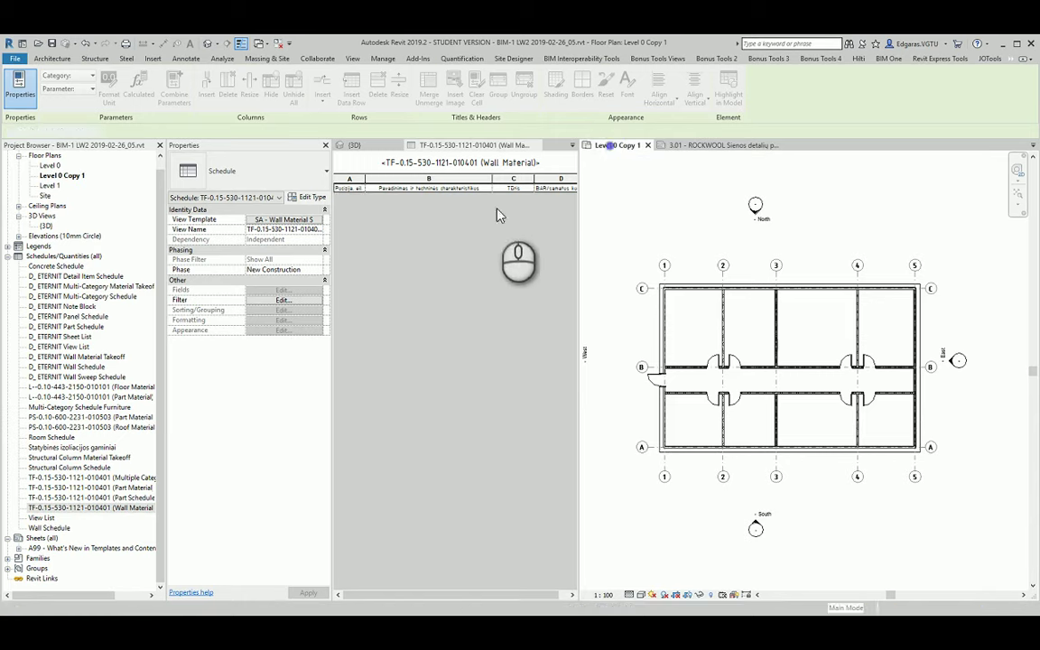
click(443, 294)
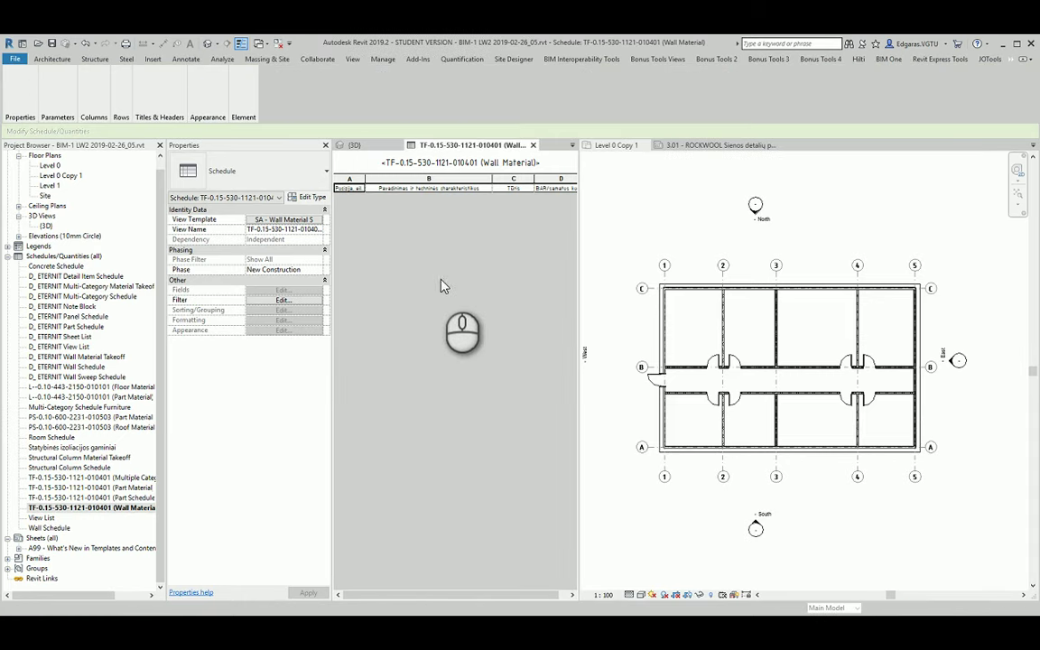
- Detach the view template from the open wall material schedule by assigning <None>
click(402, 159)
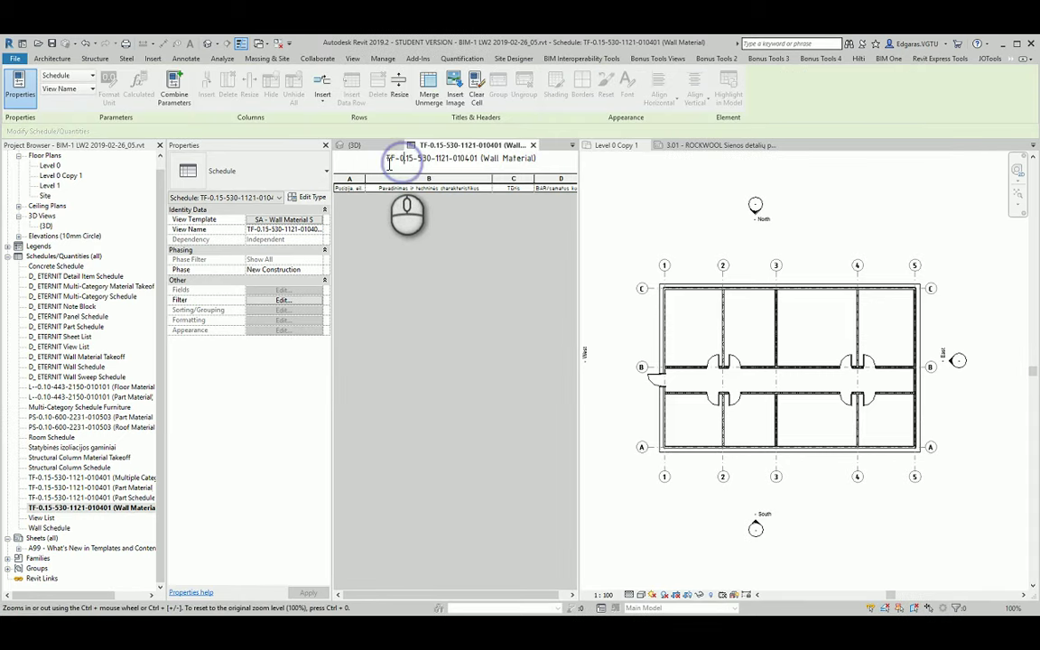
drag(385, 158, 483, 160)
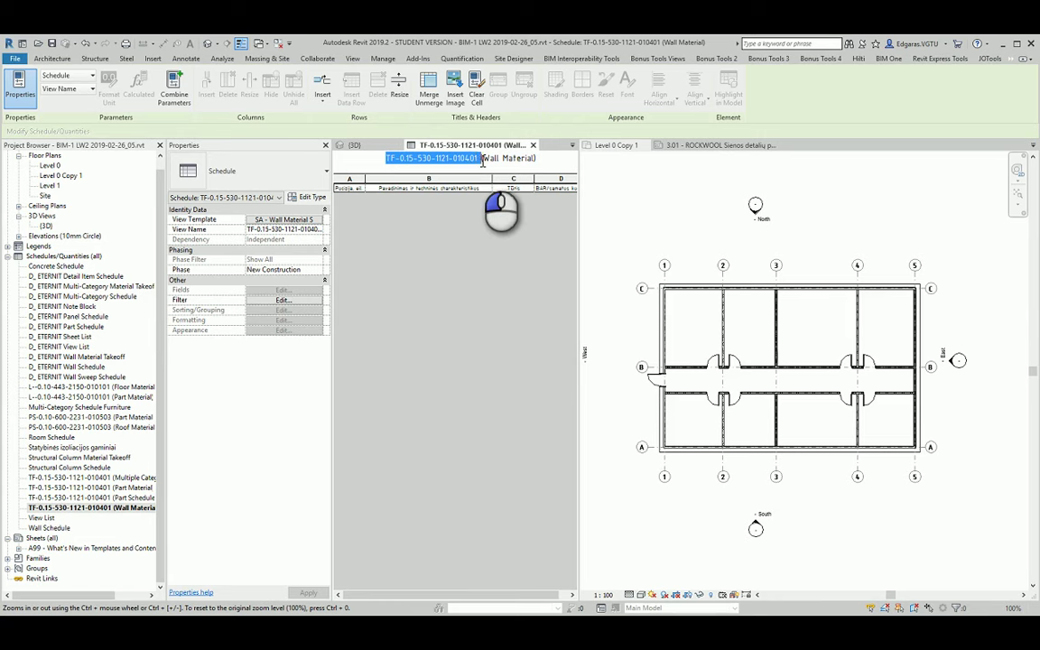
click(306, 221)
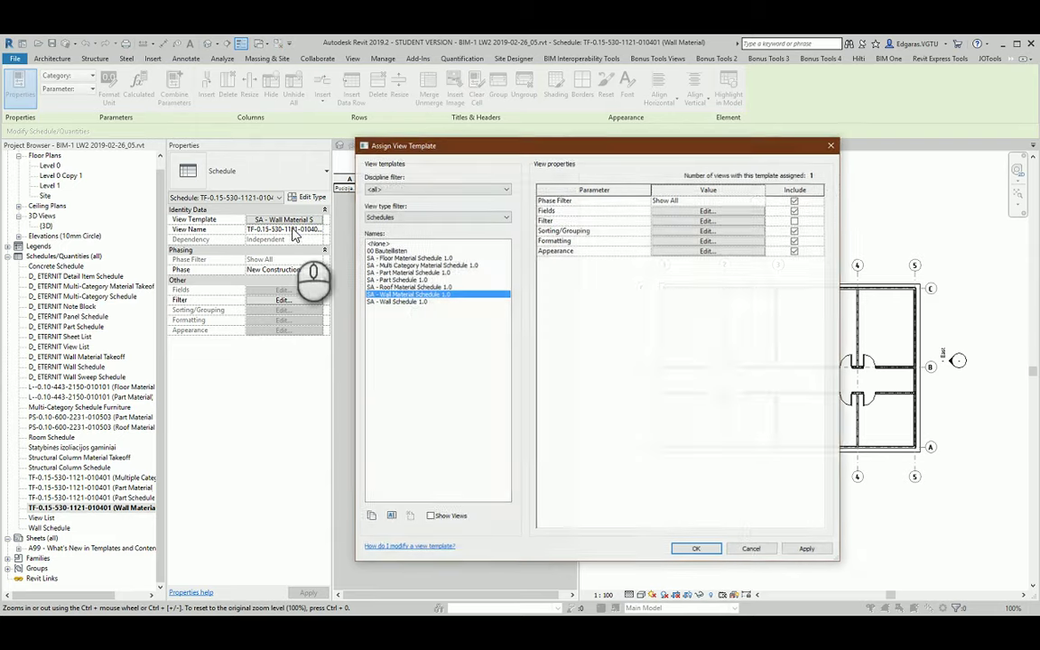
click(379, 243)
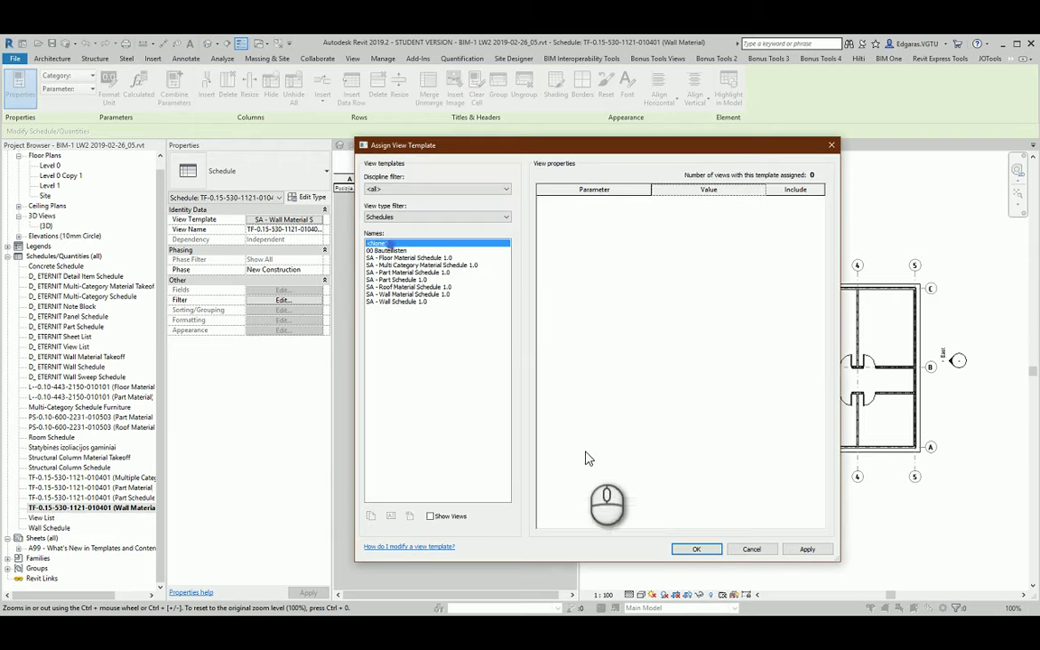
click(700, 550)
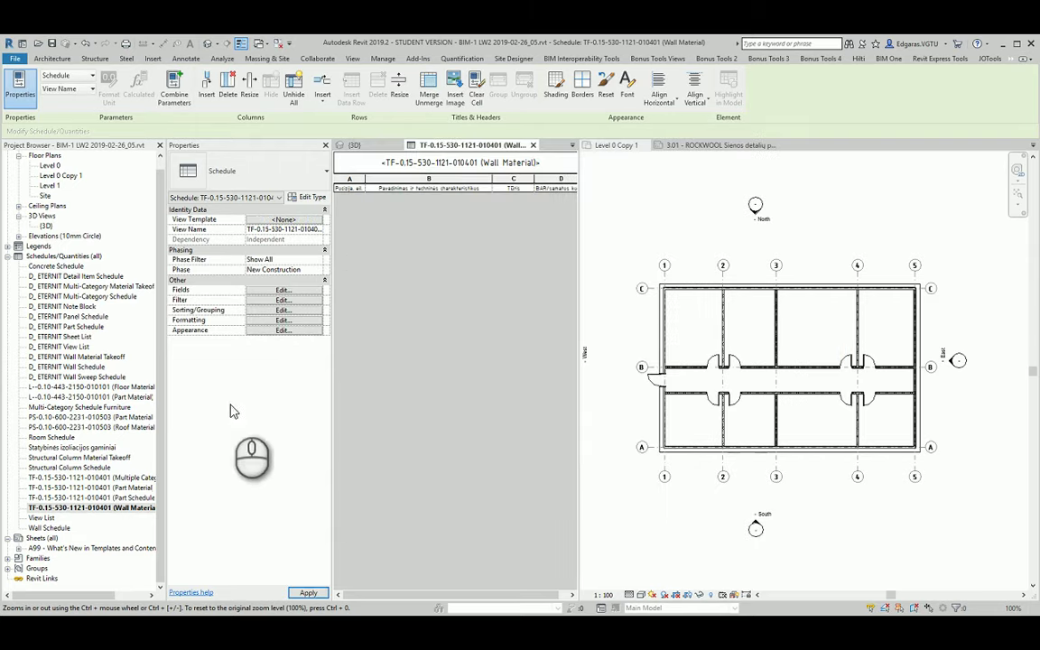
- Rename the schedule to Wall Material by deleting the code prefix and the parentheses from its title
click(397, 158)
drag(374, 158, 491, 165)
key(Delete)
click(522, 153)
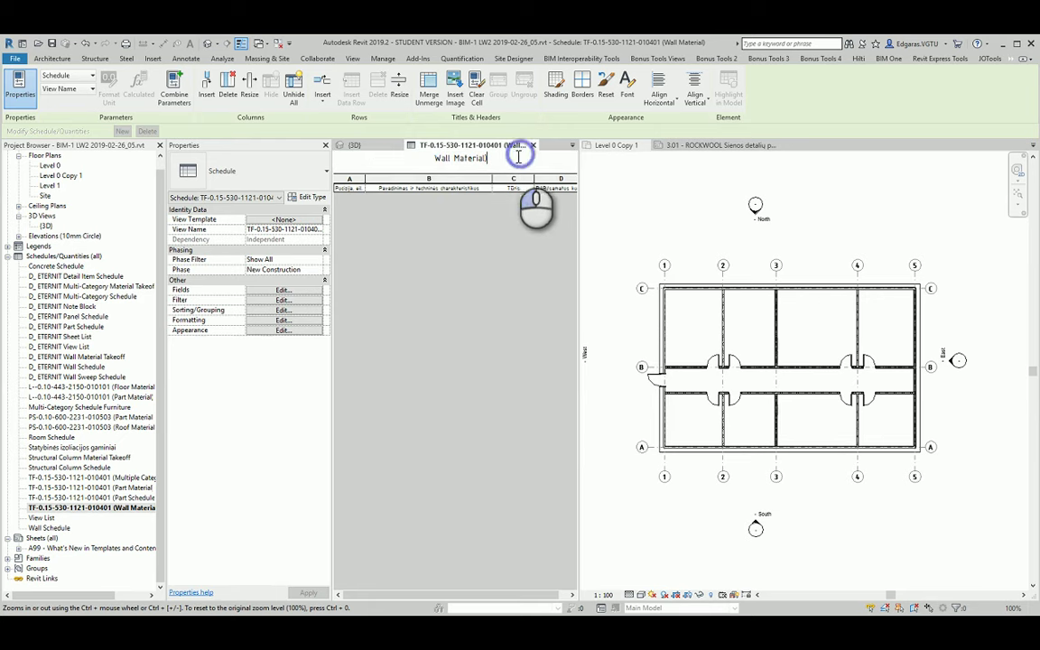
key(BackSpace)
click(478, 300)
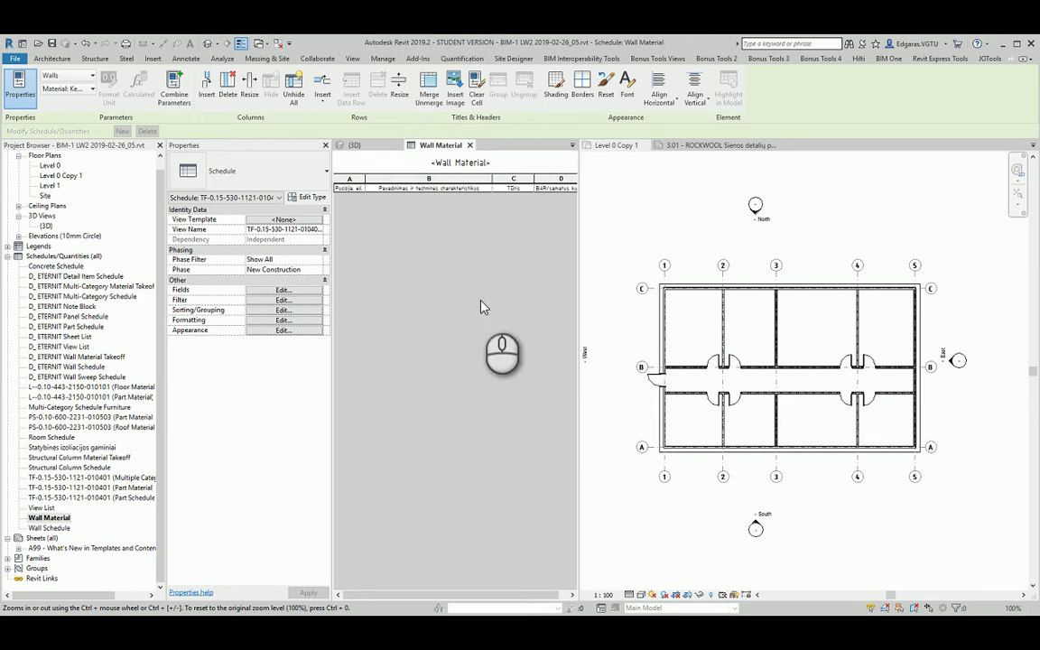
- Remove the Type Mark filter from the Wall Material takeoff and check its sorting and grouping settings
click(300, 291)
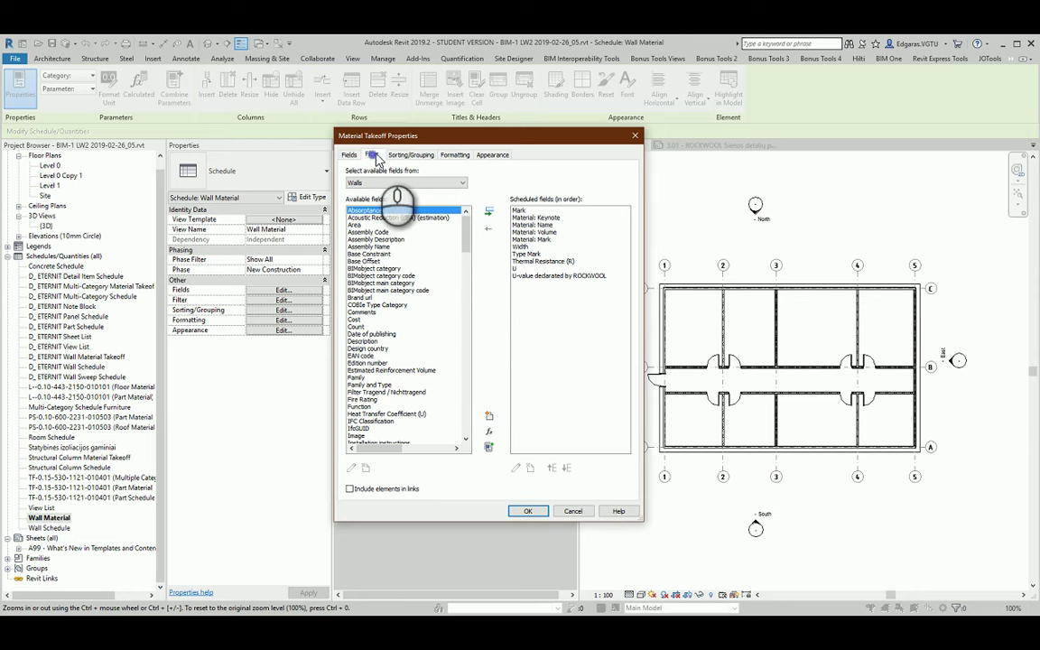
click(374, 156)
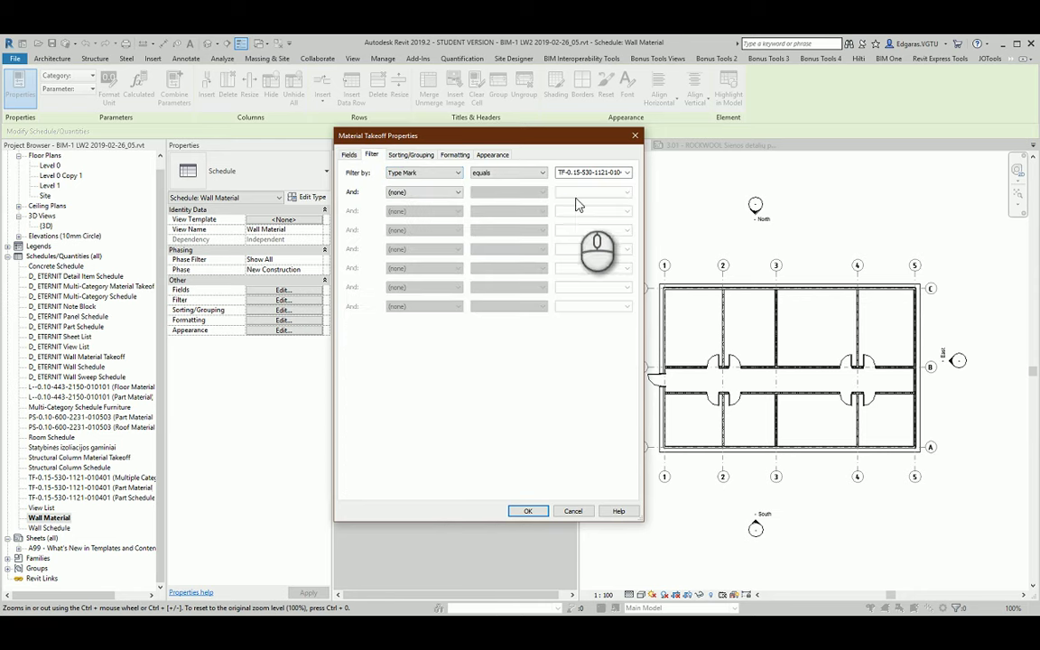
click(422, 173)
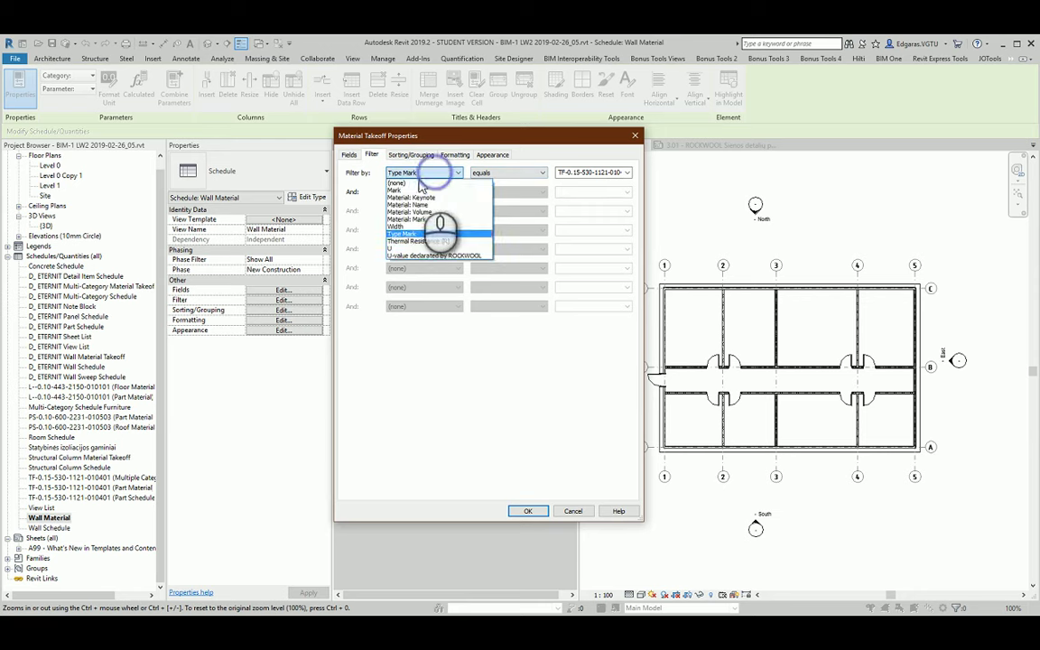
click(403, 184)
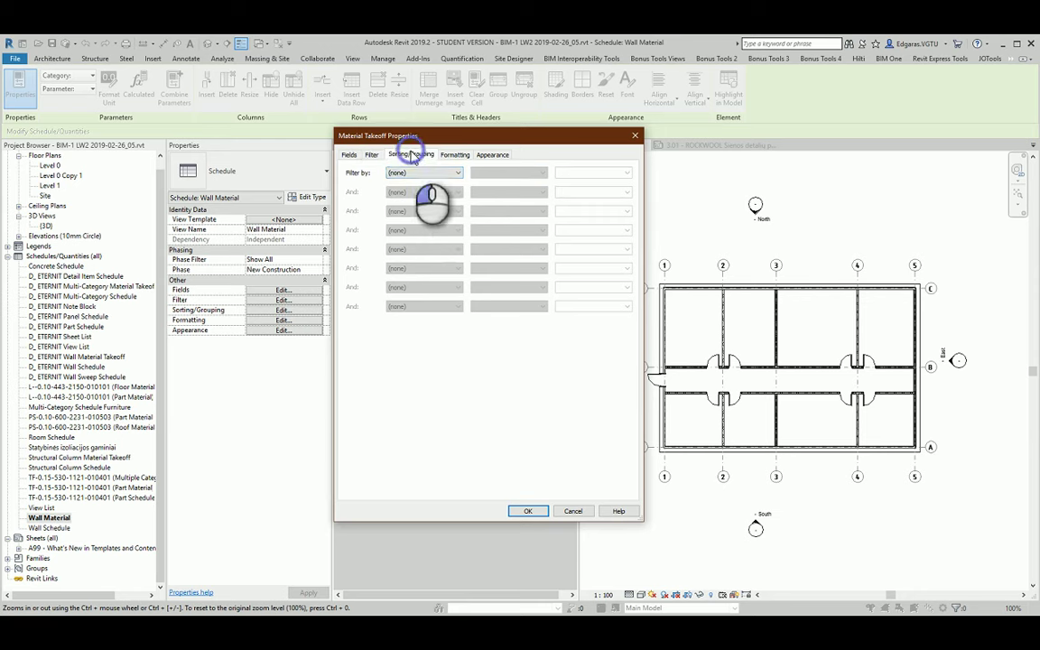
click(410, 155)
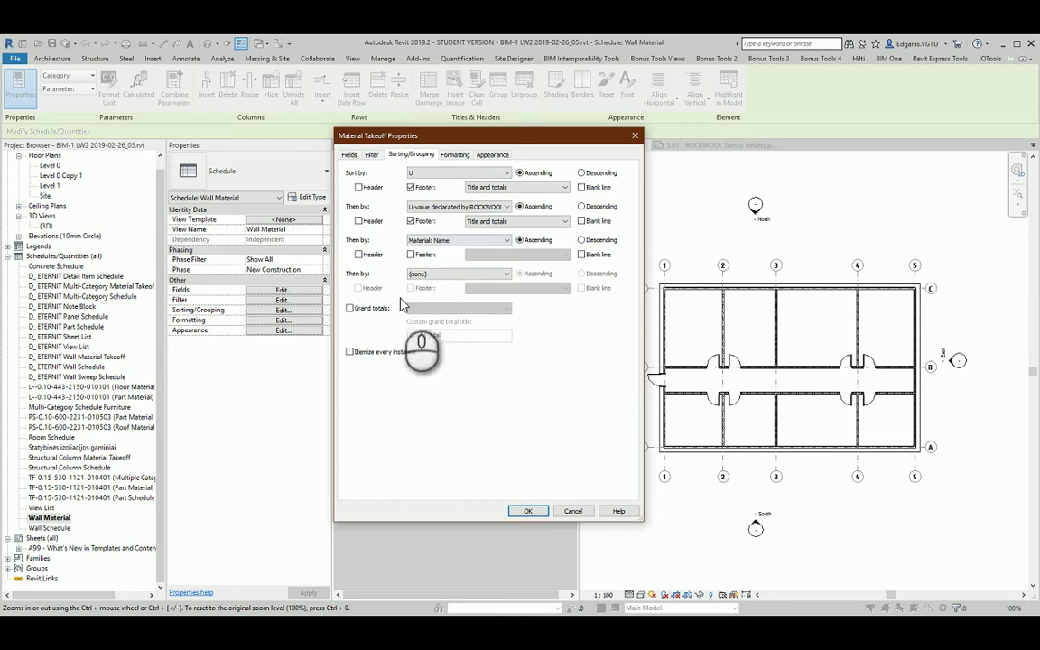
- Set the column headings of the Mark and Material: Keynote fields to Mark and Keynote
click(454, 155)
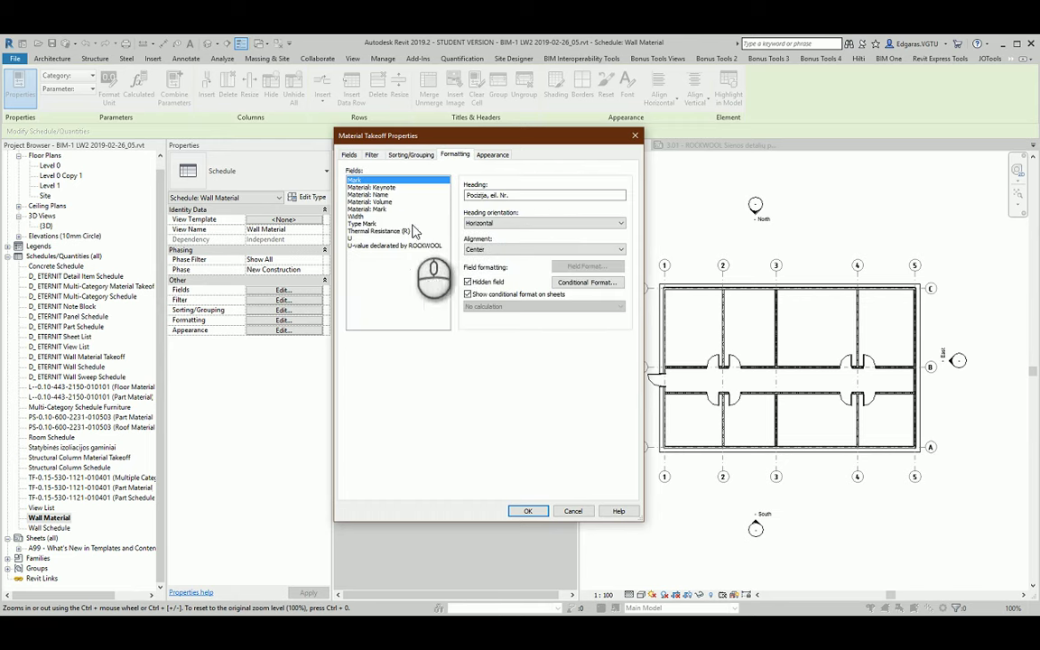
drag(532, 200, 325, 202)
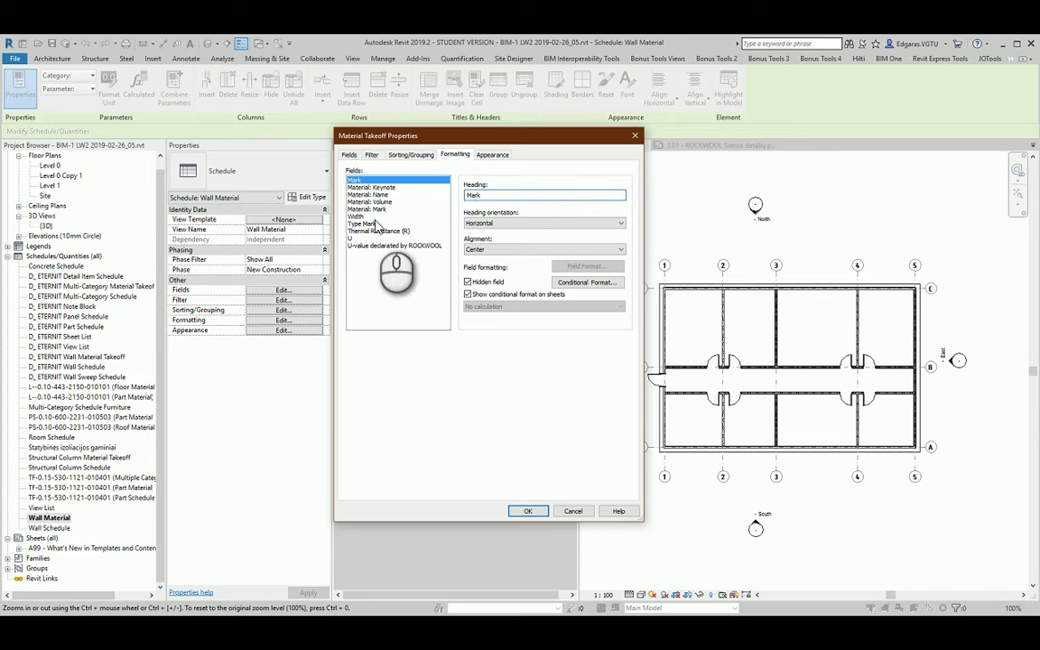
click(375, 188)
drag(519, 195, 460, 197)
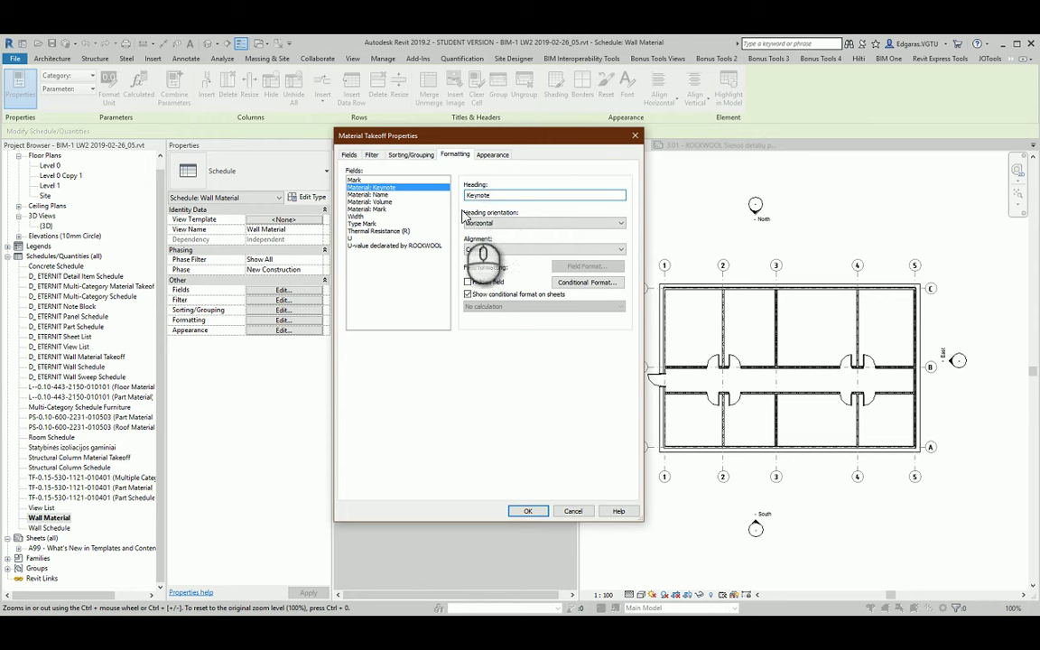
- Set the Material: Name heading to "Name and technical parameters" and the Material: Volume heading to "Volume"
click(370, 195)
drag(571, 197, 431, 201)
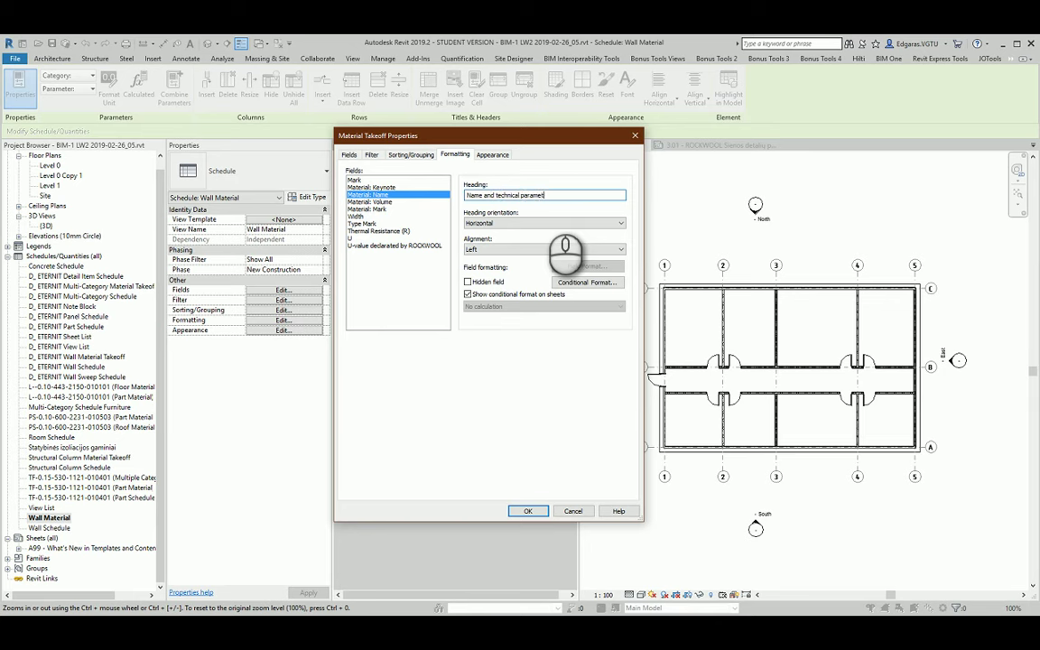
text(s)
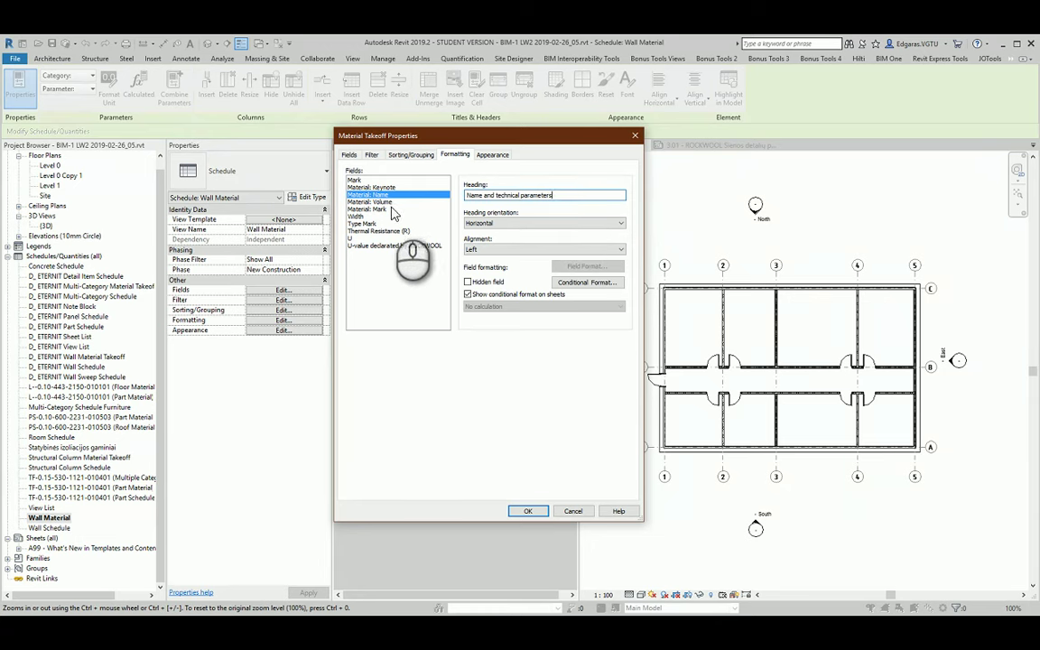
click(375, 201)
drag(495, 195, 423, 194)
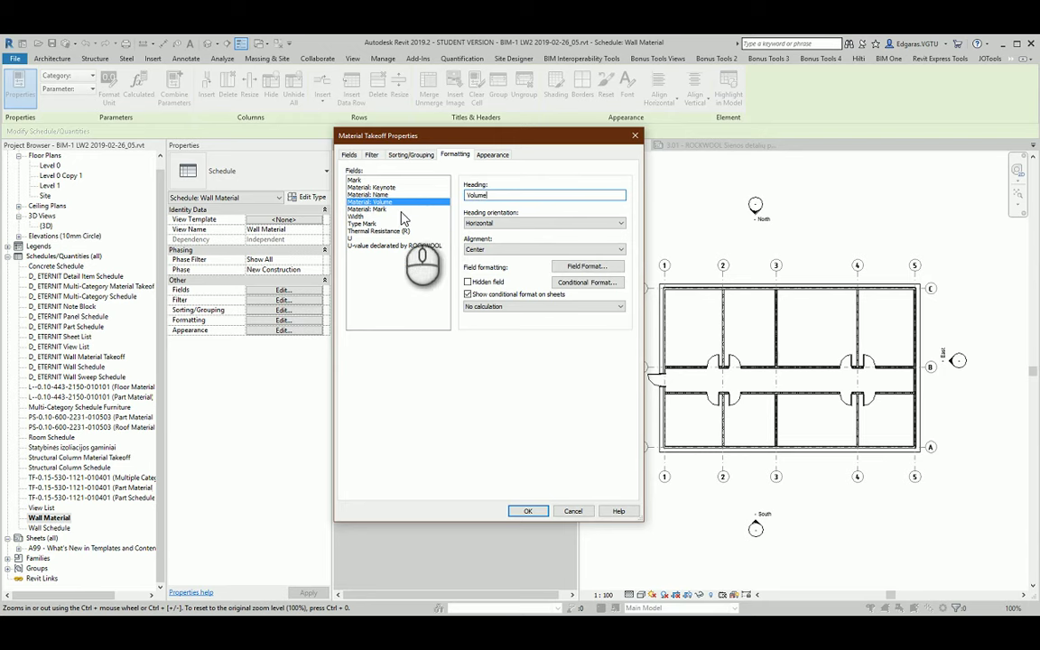
- Set the column heading of the Material: Mark field to BAR CODE
click(368, 209)
drag(539, 197, 407, 205)
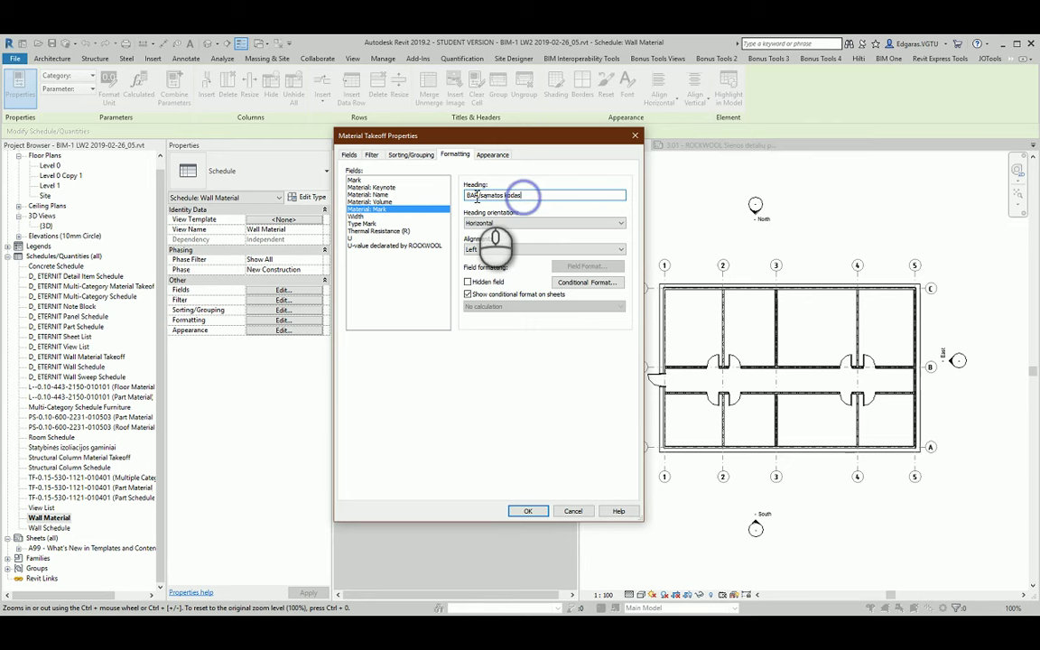
drag(479, 195, 563, 193)
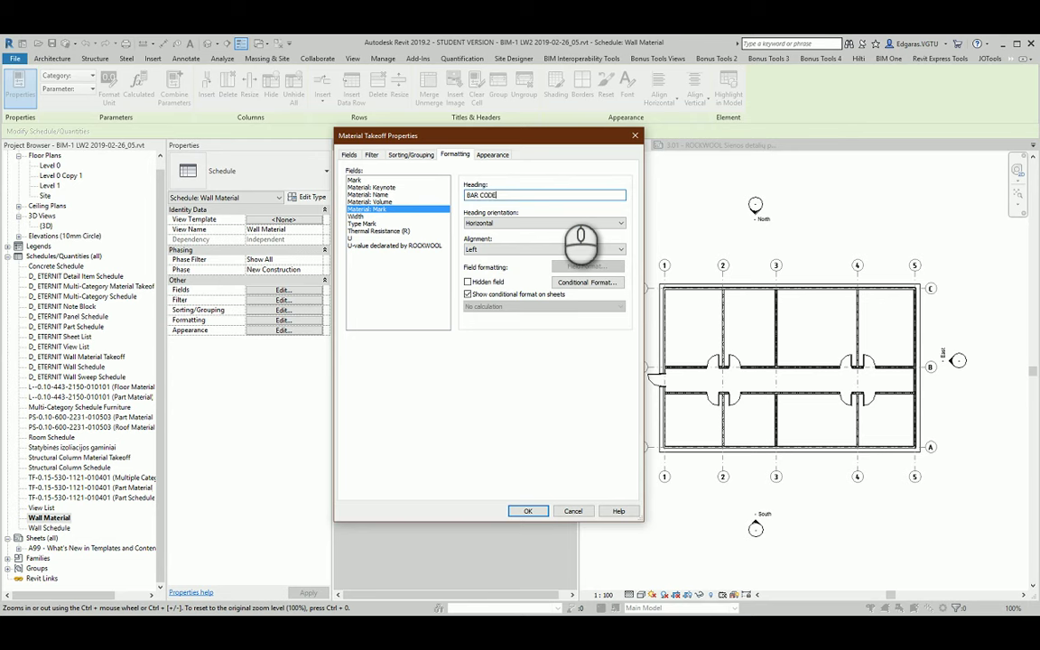
drag(477, 196, 487, 196)
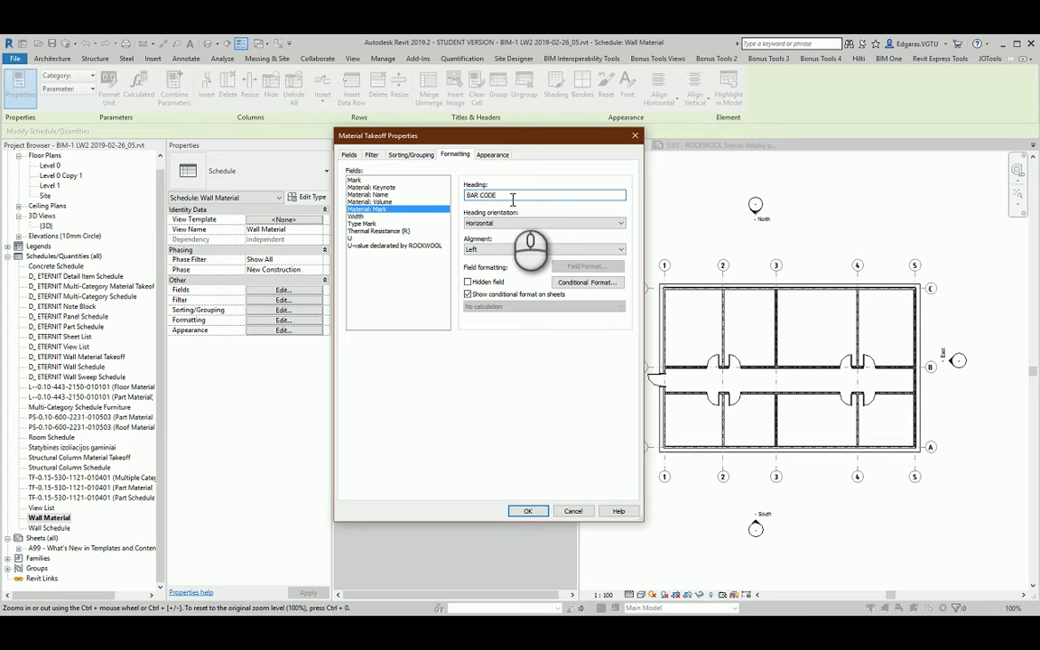
- Check the formatting of the Width, Type Mark, Thermal Resistance (R) and ROCKWOOL-declared U-value fields
click(379, 217)
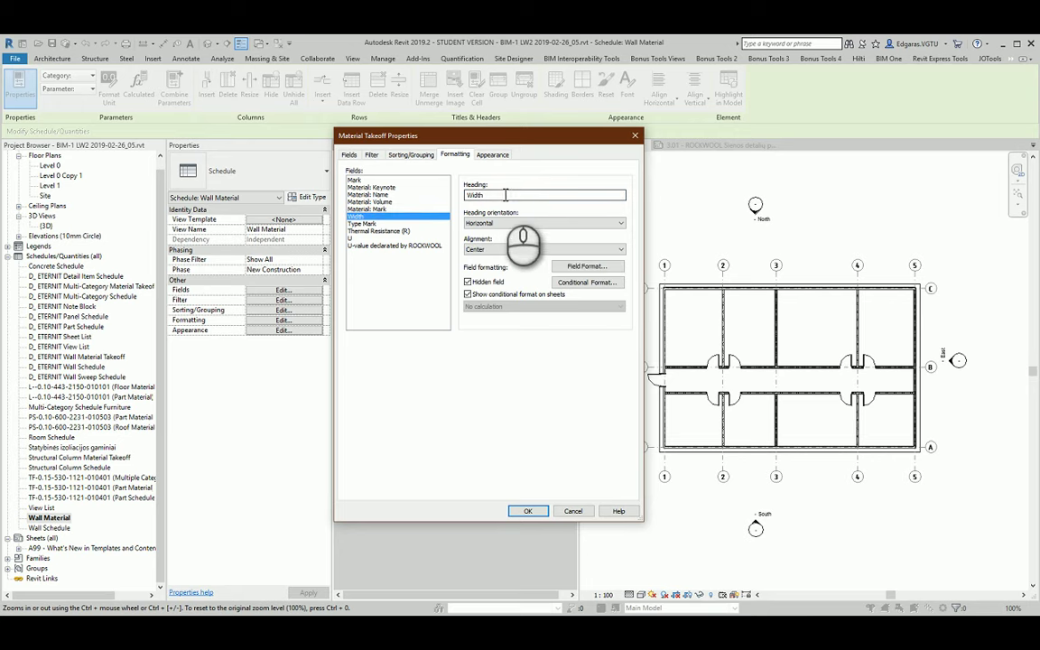
click(383, 223)
click(398, 232)
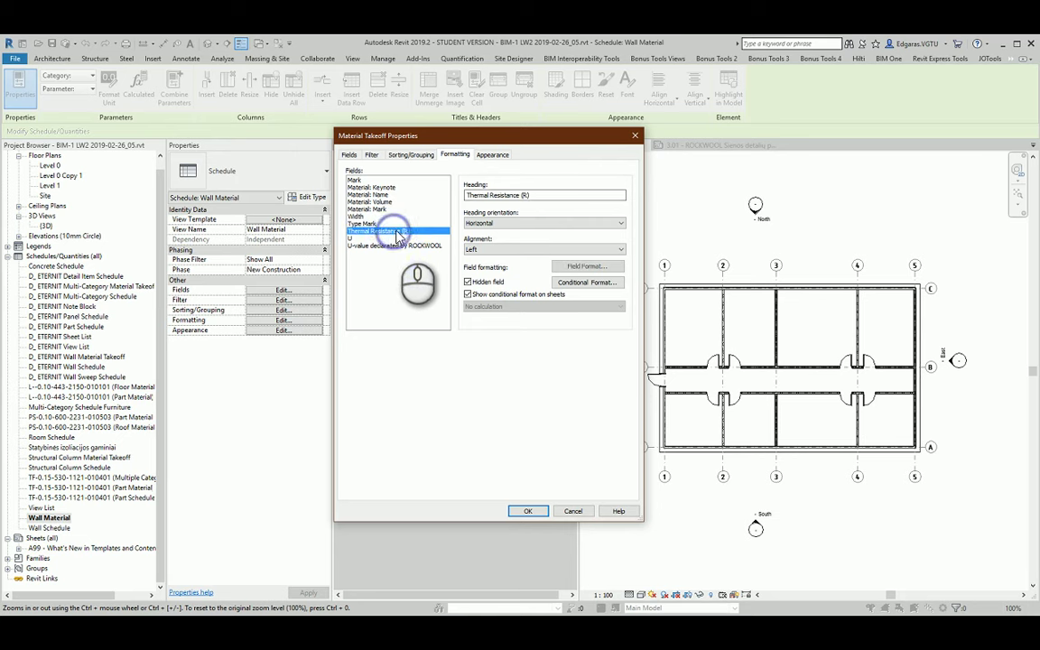
click(389, 246)
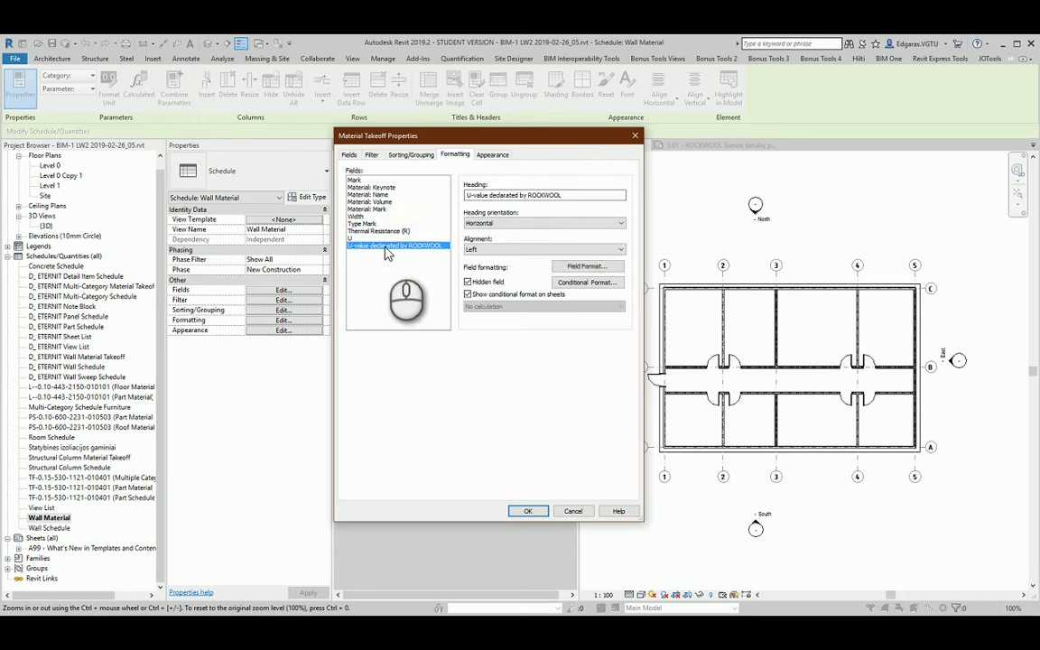
- Check the takeoff's appearance settings, apply the property changes and view the schedule's columns
click(557, 195)
click(479, 155)
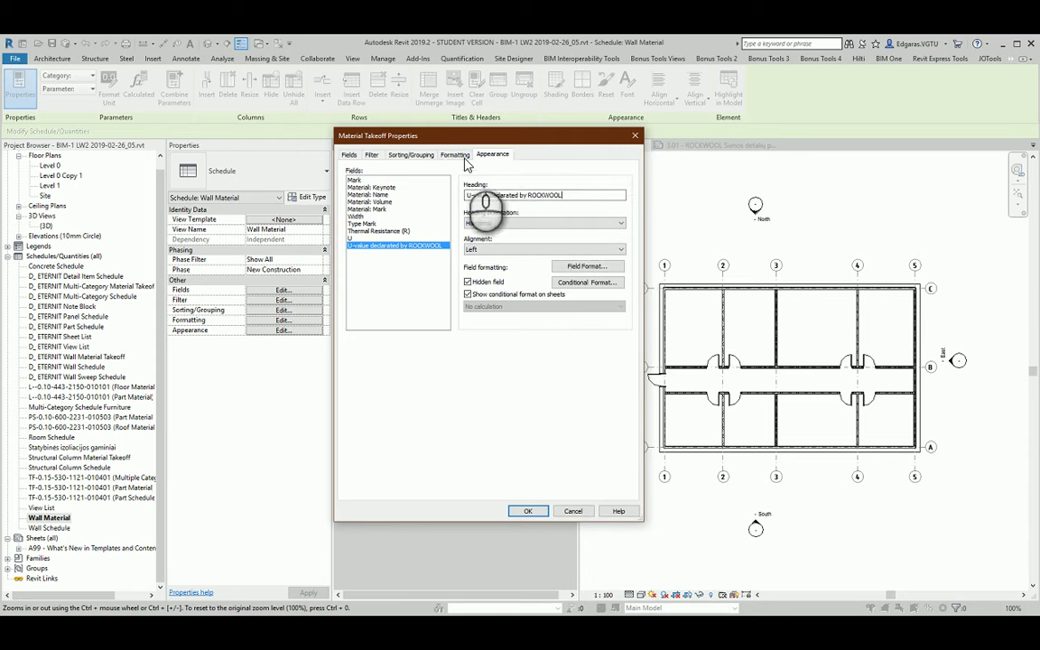
click(528, 511)
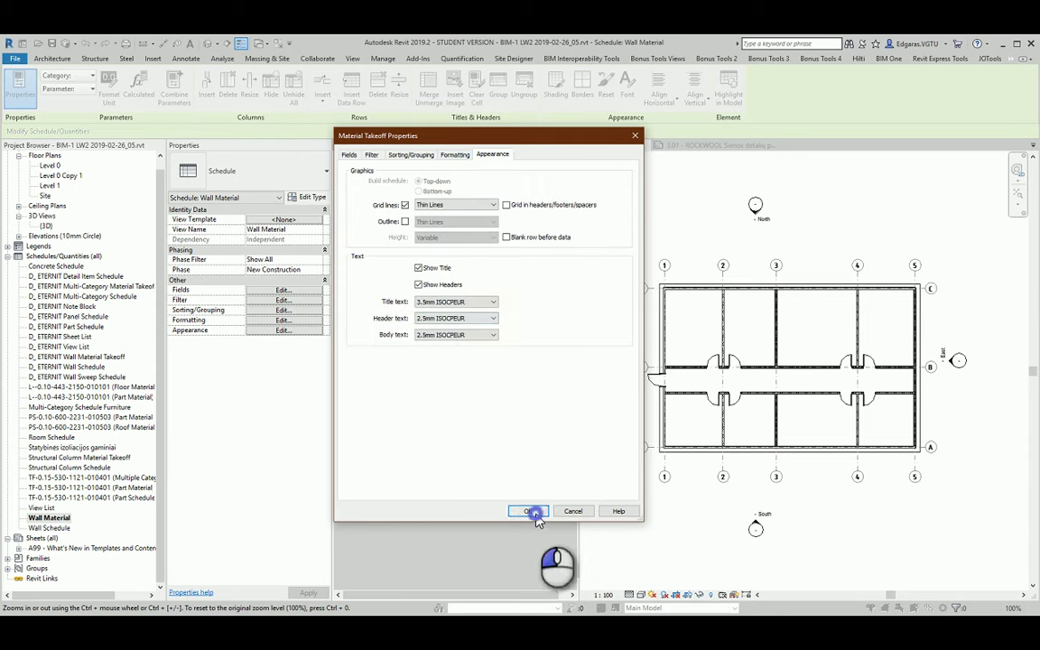
click(432, 350)
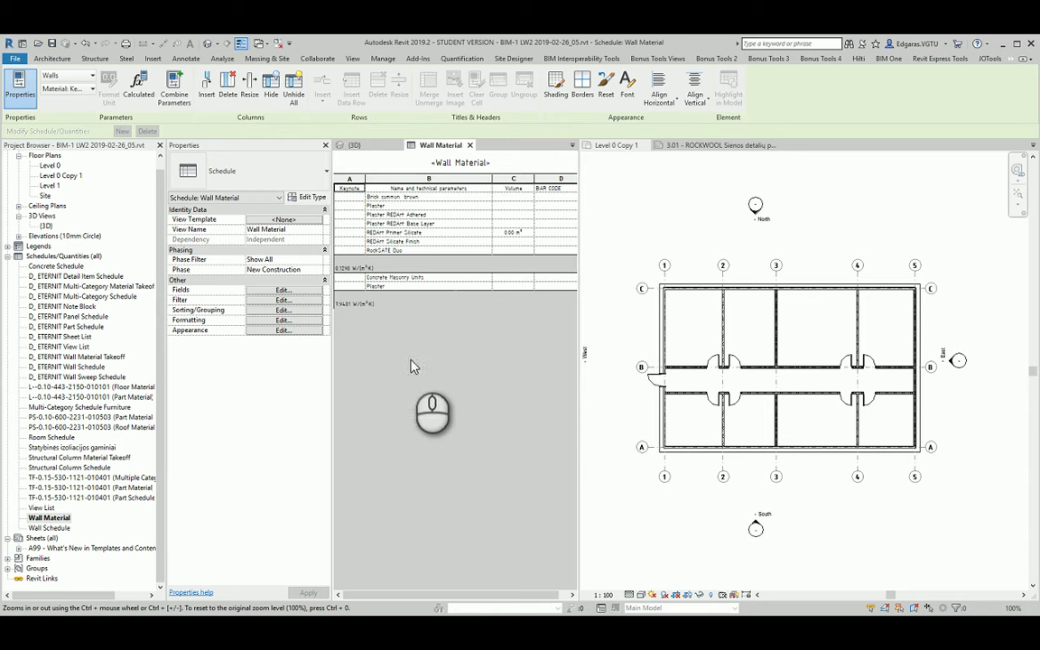
click(377, 594)
drag(387, 600, 334, 594)
click(398, 414)
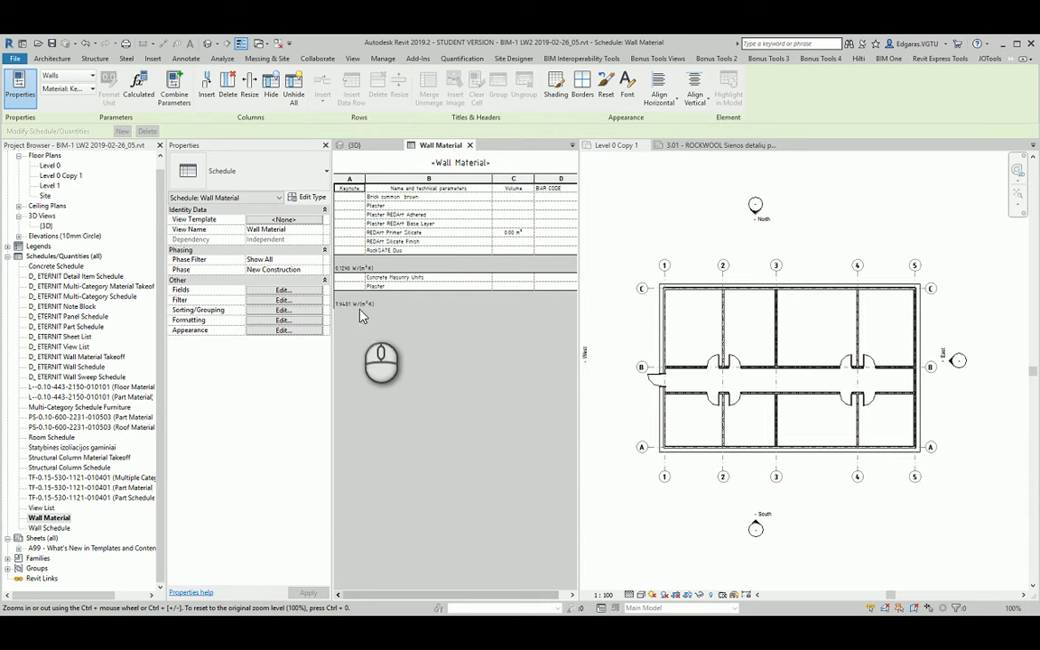
- Check the filter and the sorting and grouping settings of the Wall Material takeoff
click(384, 234)
click(284, 300)
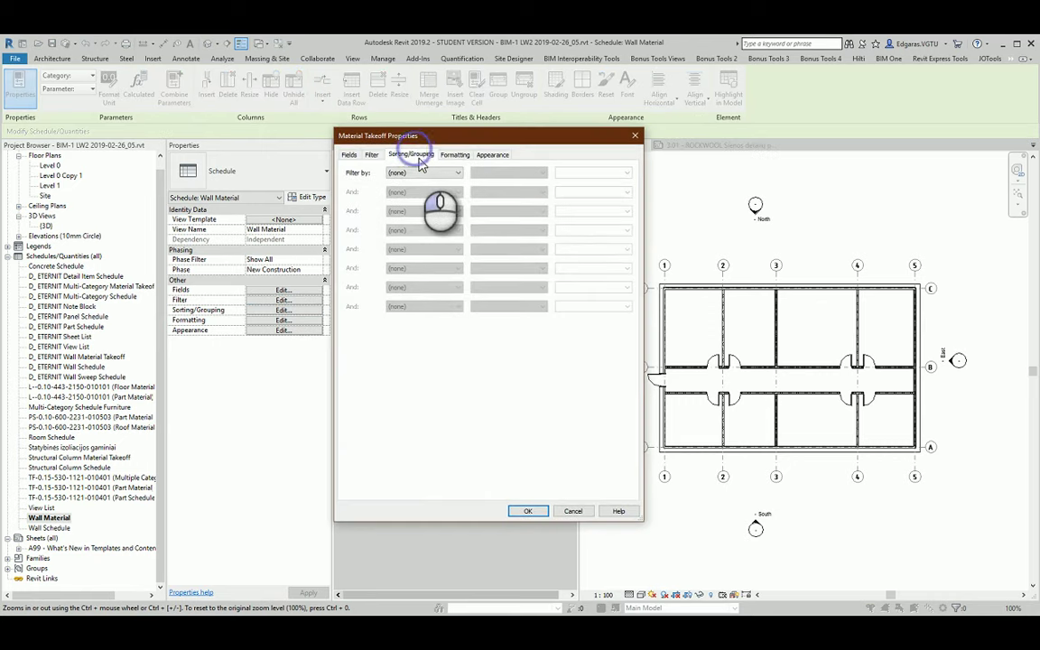
click(415, 154)
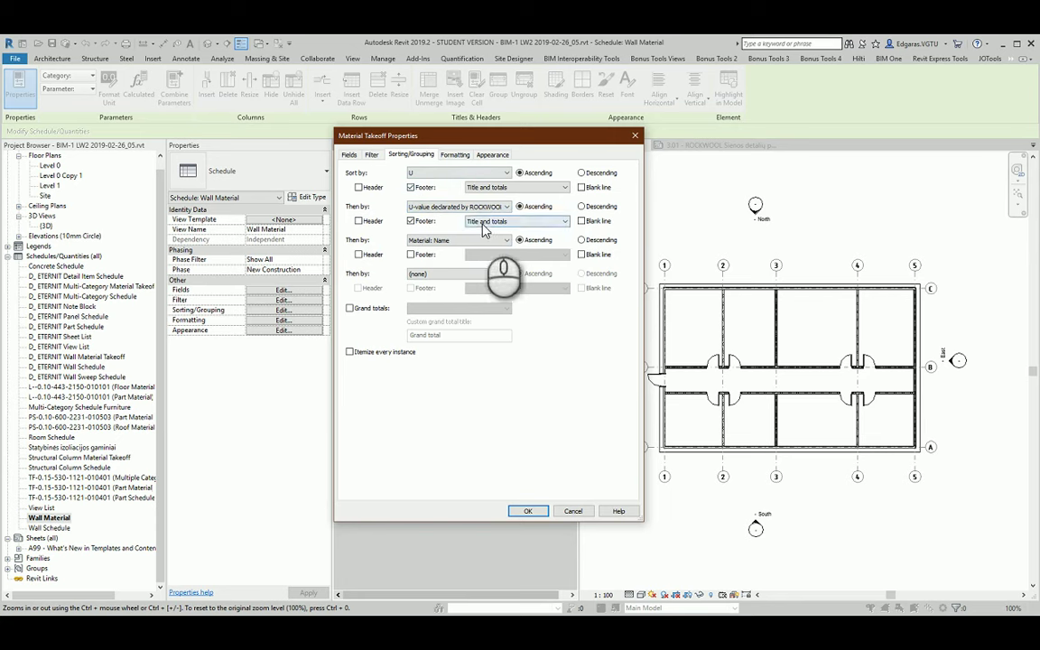
click(528, 511)
click(438, 361)
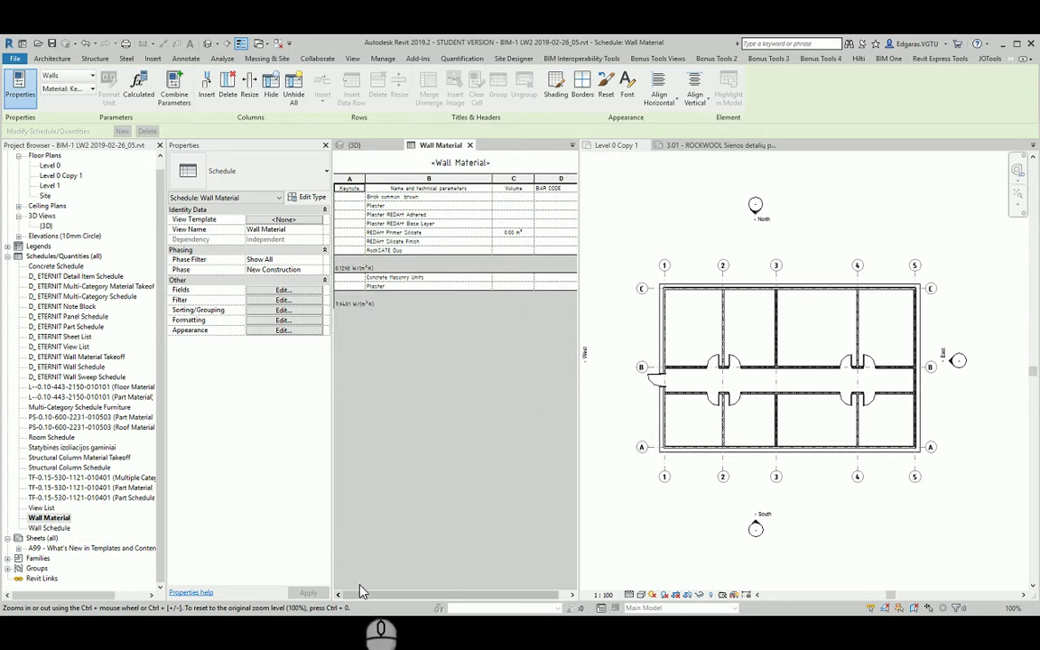
drag(377, 593, 496, 600)
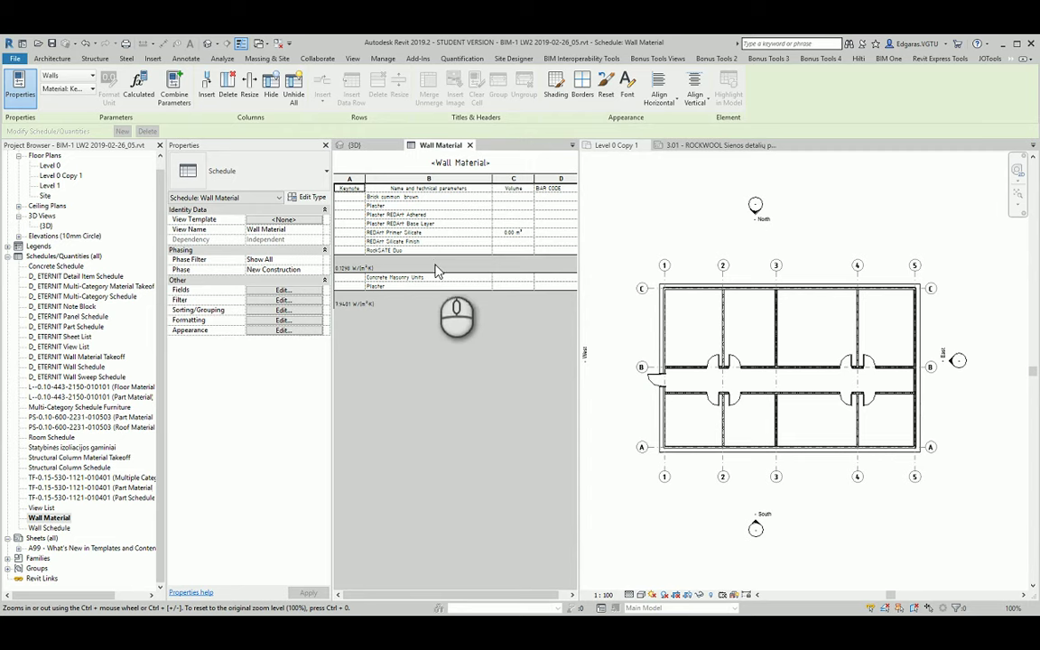
- Set the Material: Volume field to Calculate totals and apply it to the Wall Material takeoff
click(283, 309)
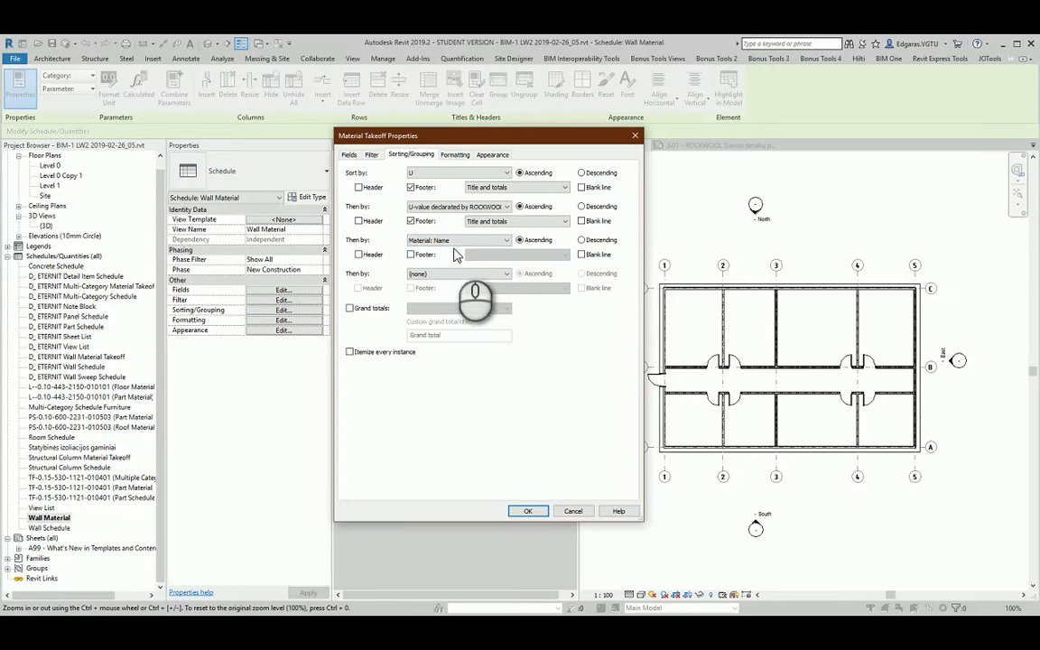
click(456, 154)
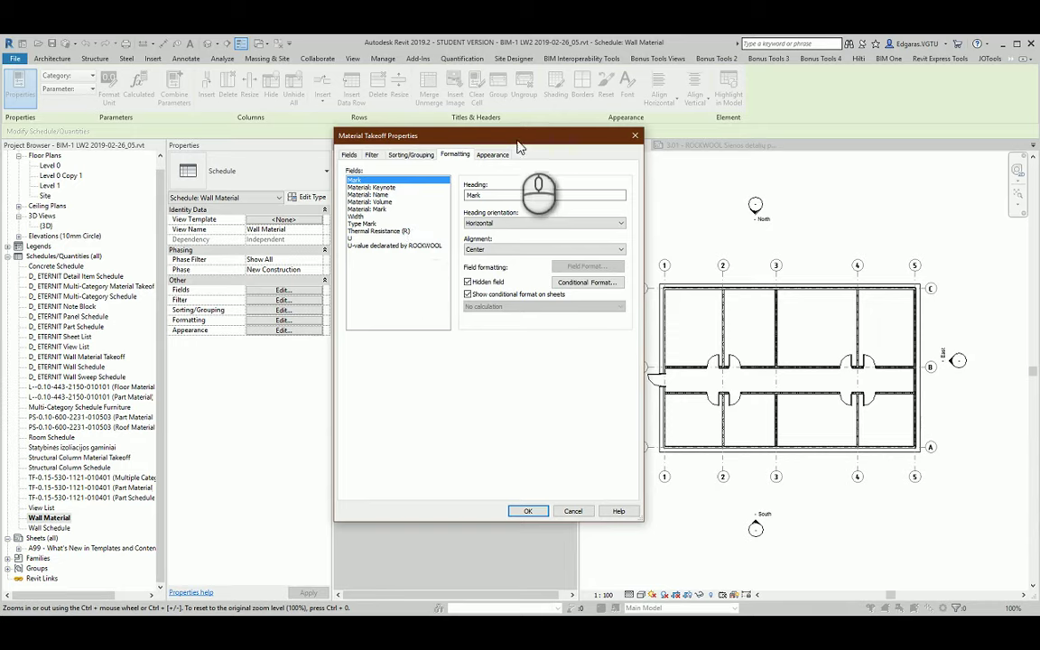
drag(510, 137, 764, 142)
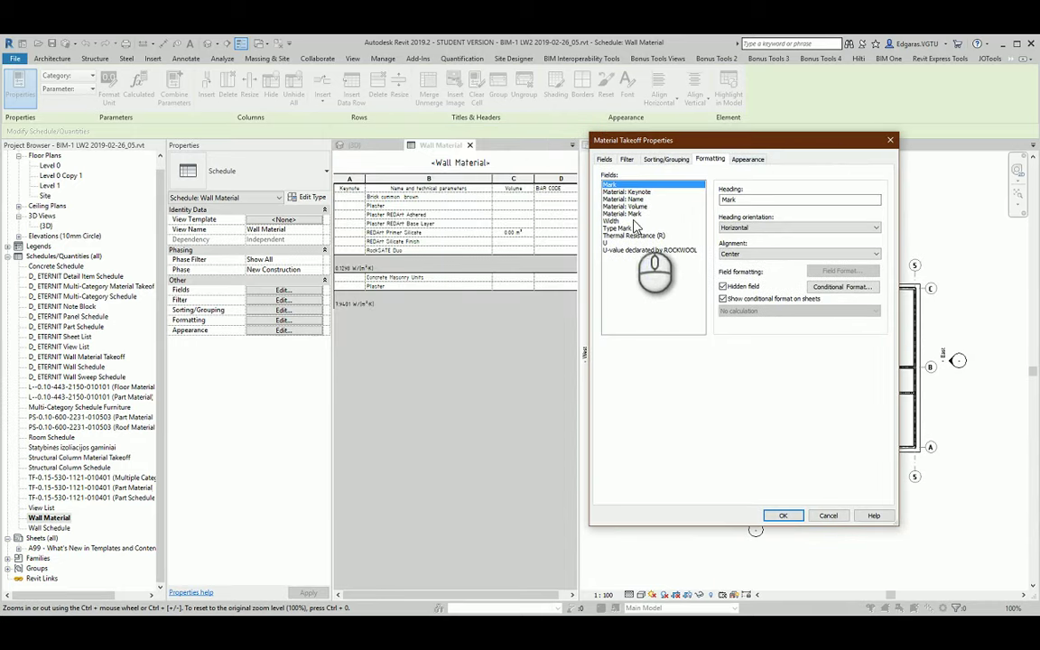
click(645, 206)
click(777, 311)
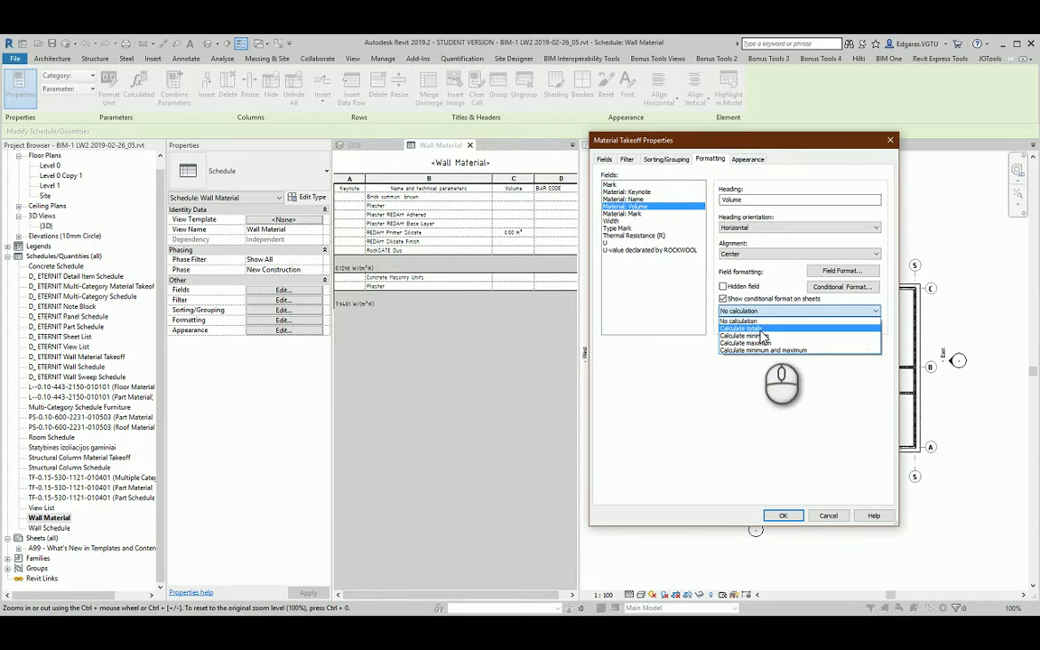
click(761, 328)
click(784, 516)
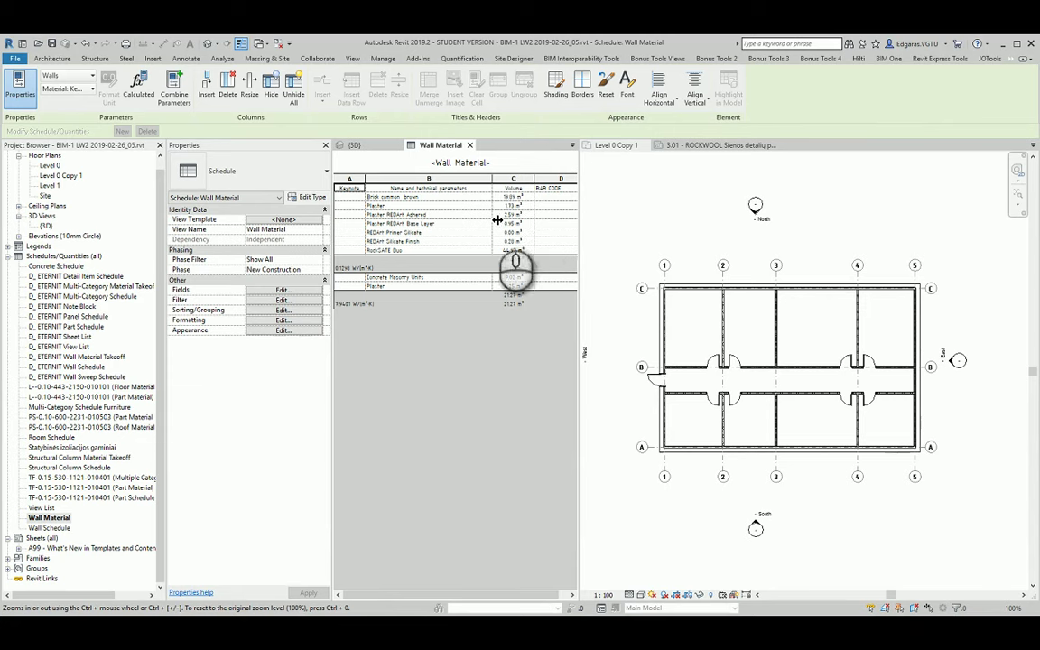
- Review the footer options for the U grouping in the takeoff's sorting and grouping settings
click(283, 310)
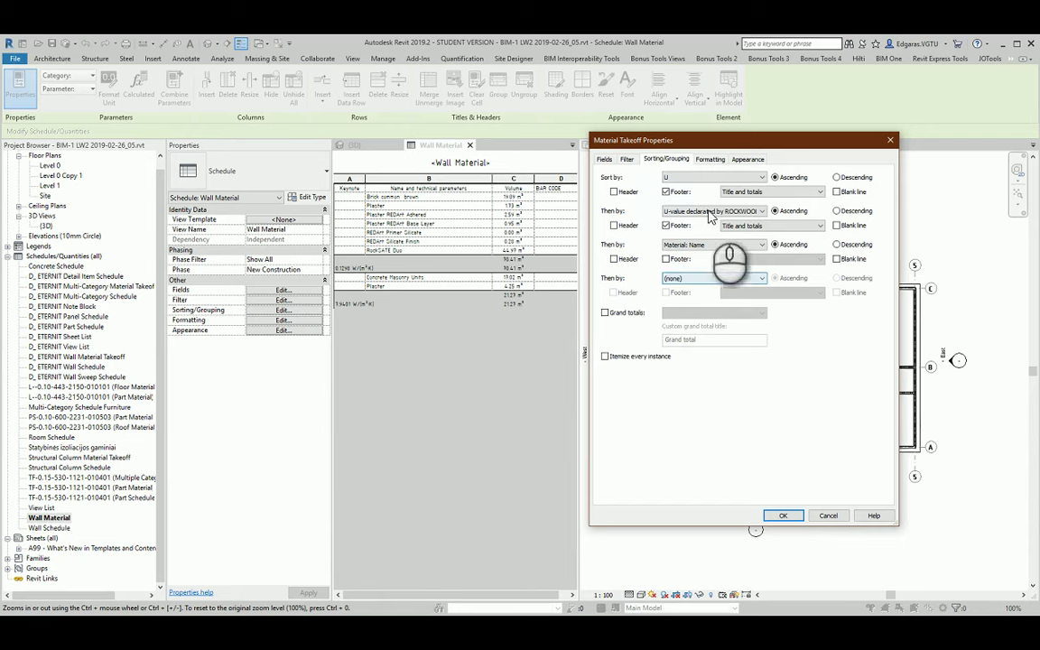
click(763, 192)
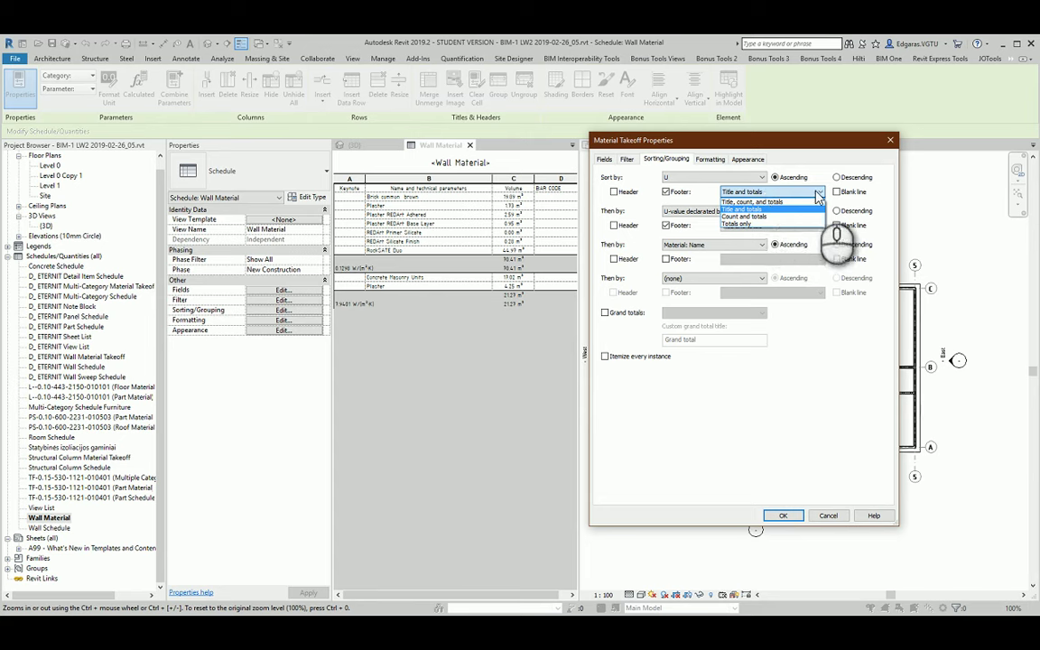
click(811, 371)
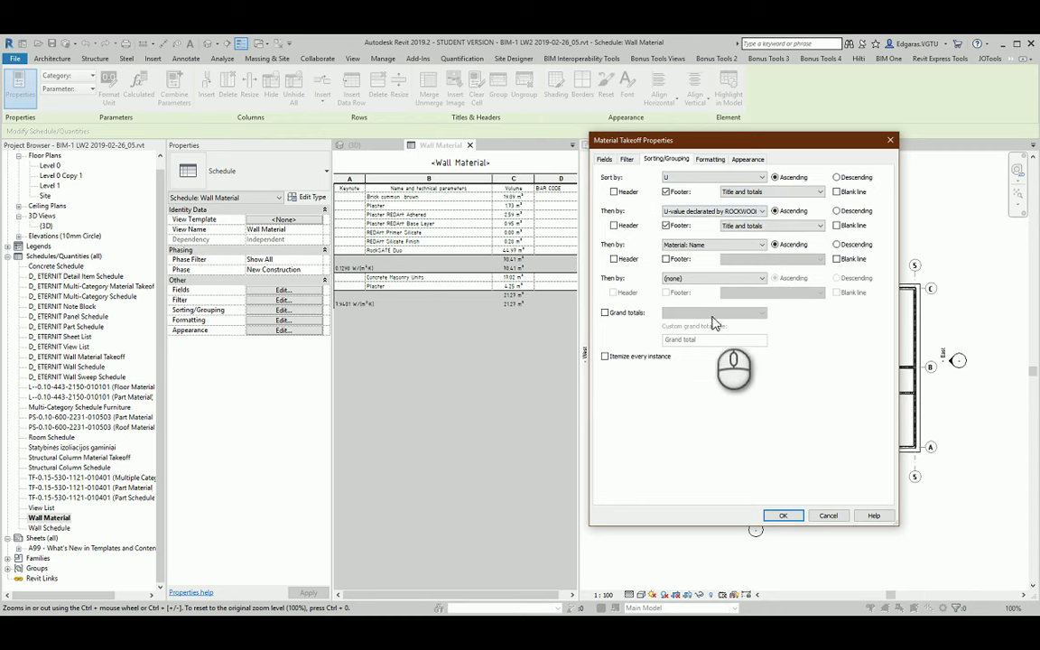
click(783, 515)
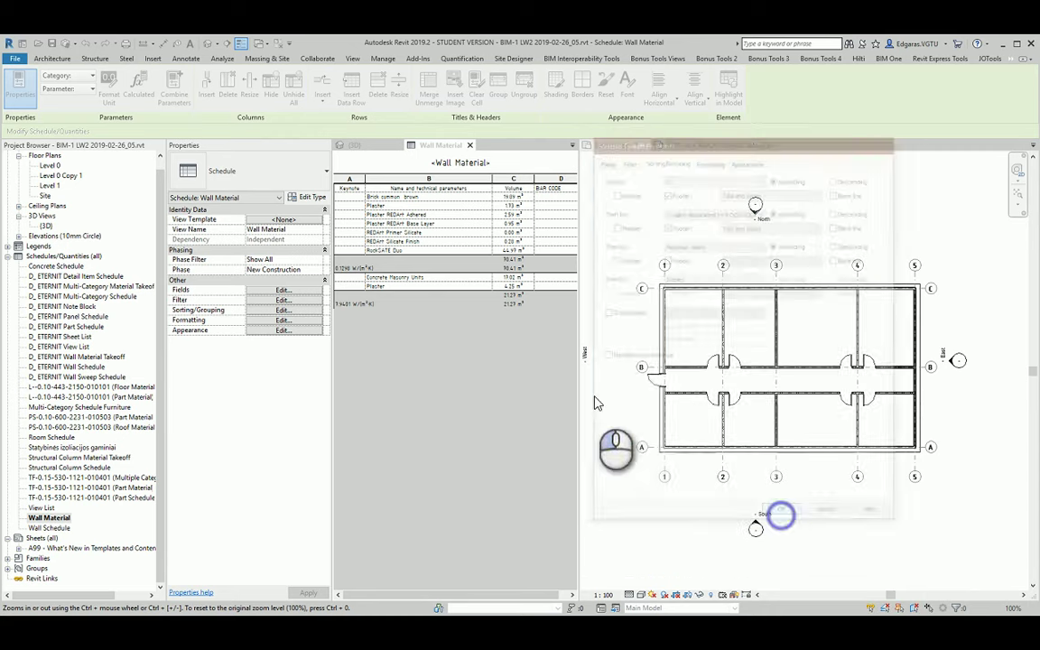
click(510, 291)
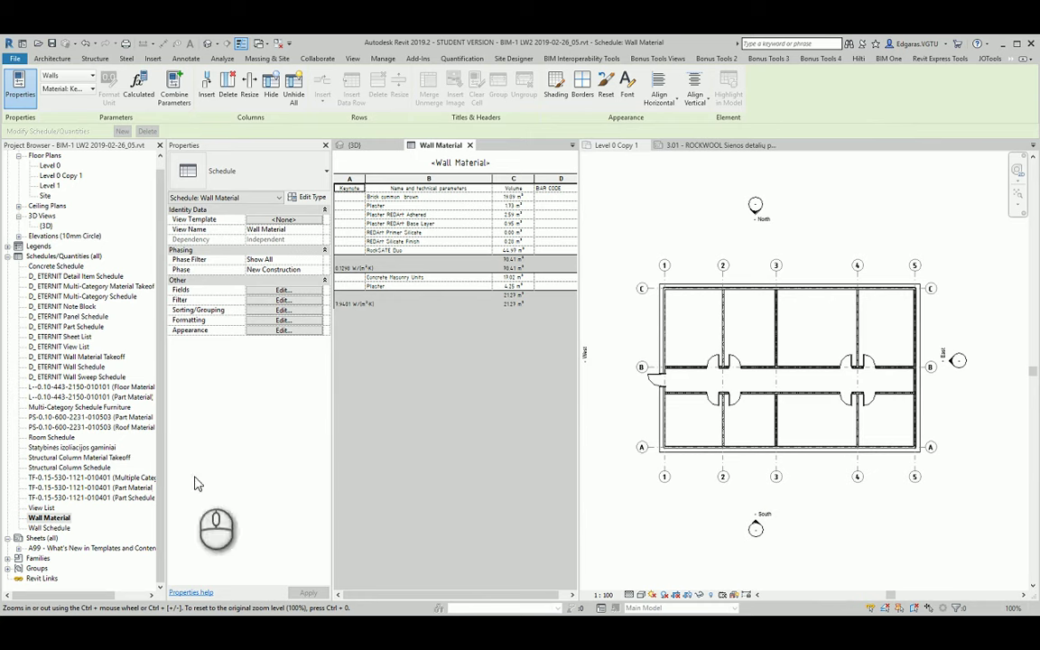
- View the Wall Schedule's columns and return to the Wall Material takeoff to examine its columns
click(50, 520)
double_click(49, 528)
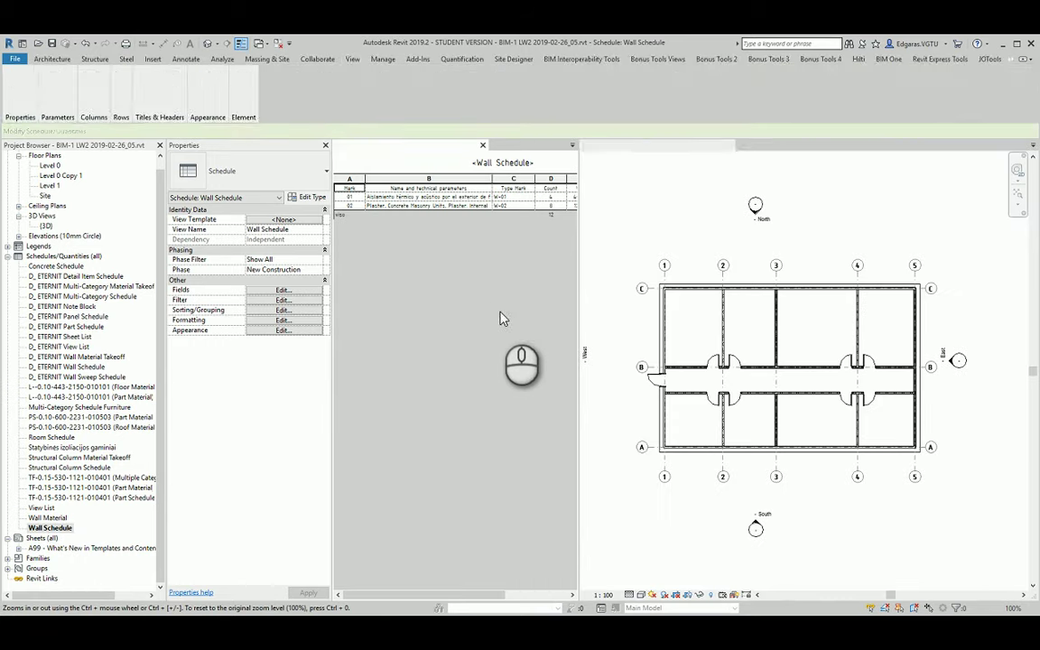
drag(458, 596, 546, 599)
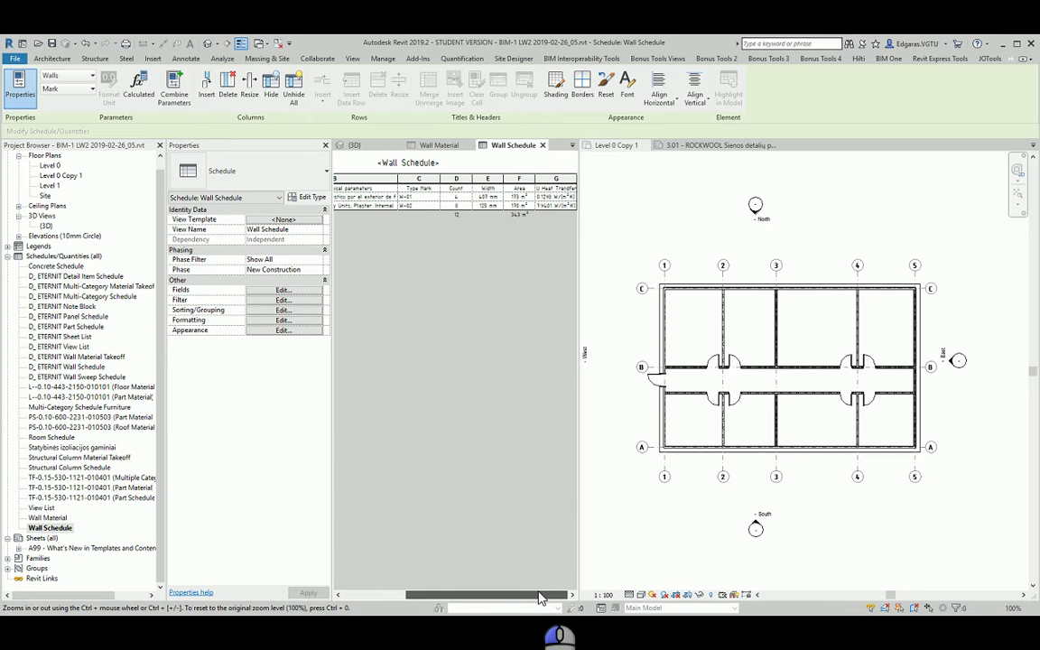
click(41, 515)
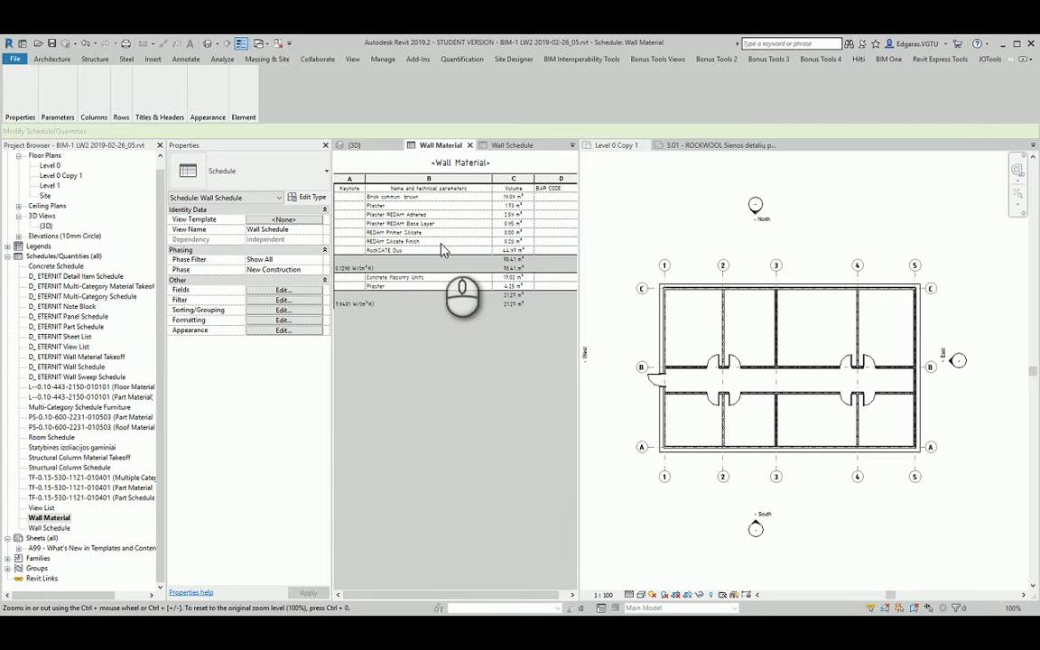
drag(487, 596, 528, 600)
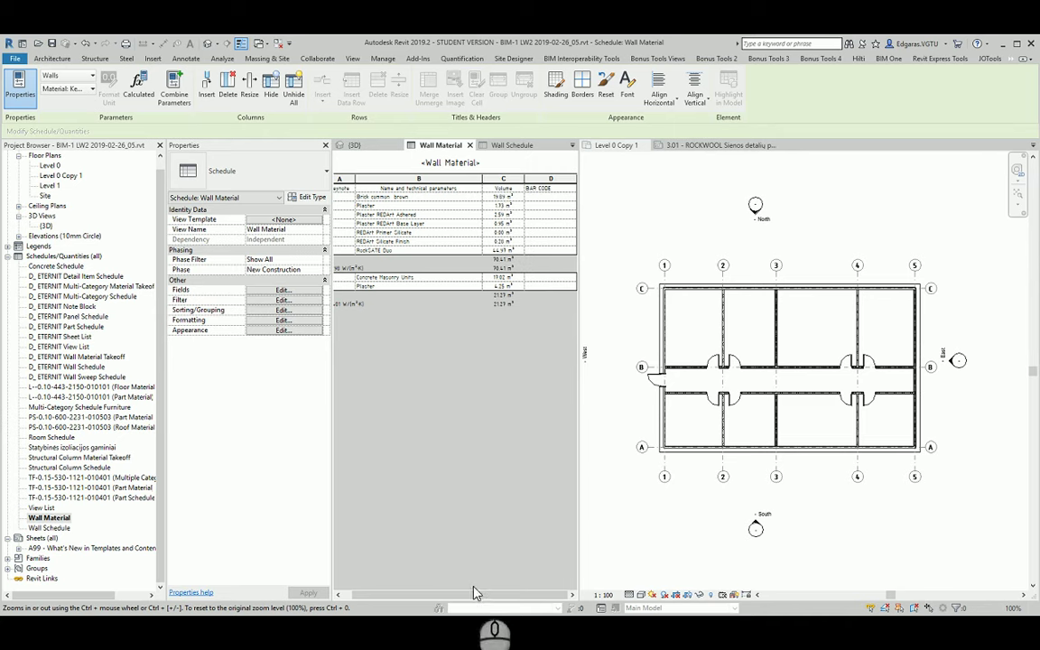
drag(475, 593, 375, 597)
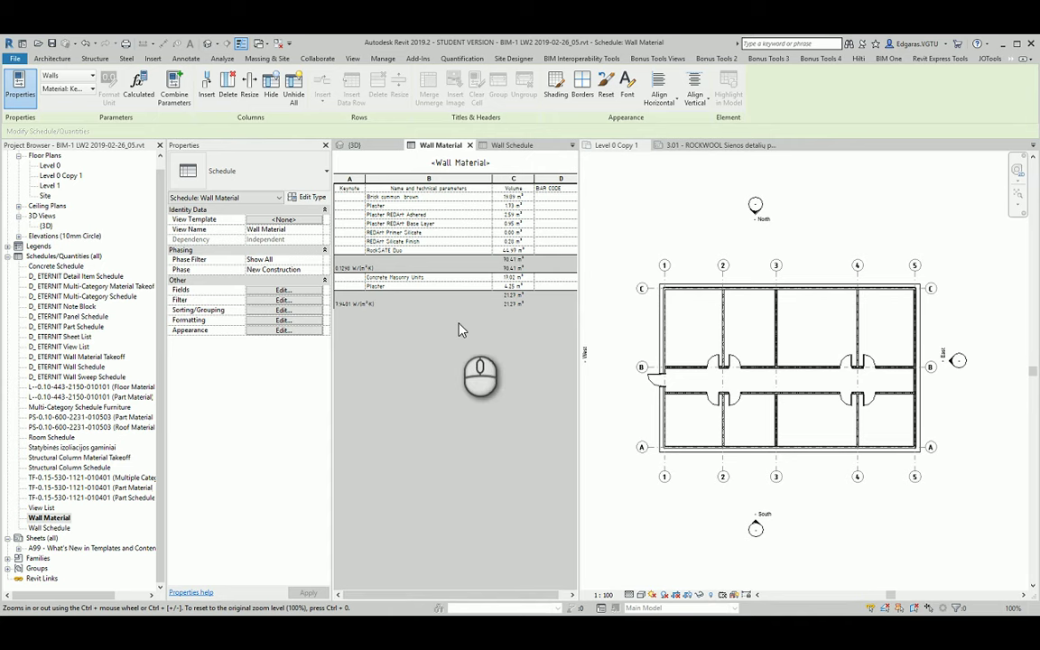
- Try to choose a keynote for the brick material in the first row of the Wall Material takeoff
click(350, 197)
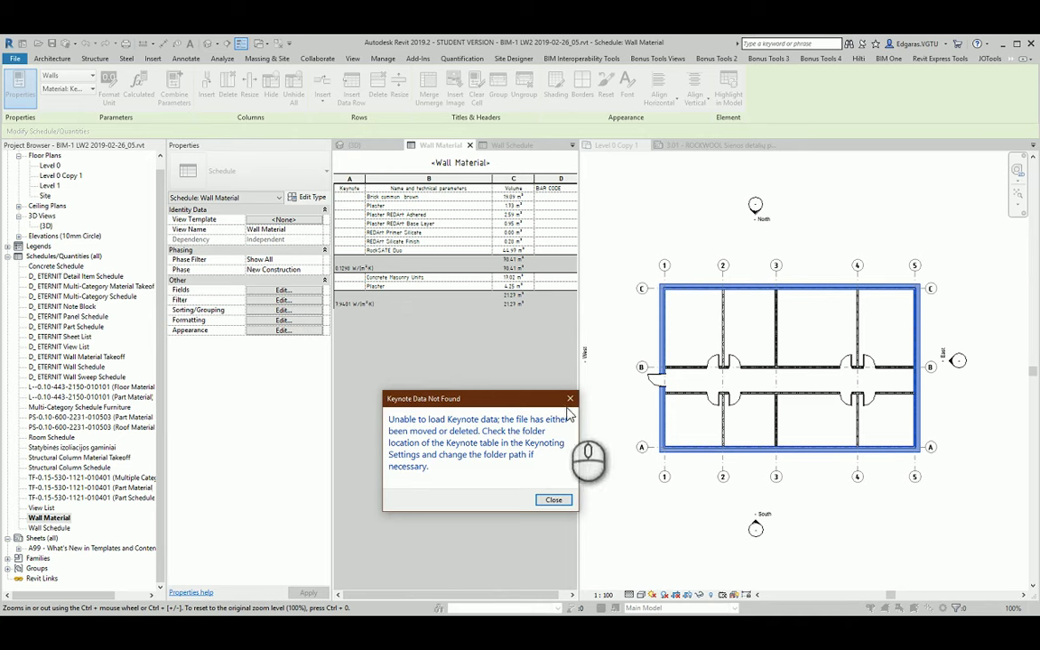
click(569, 398)
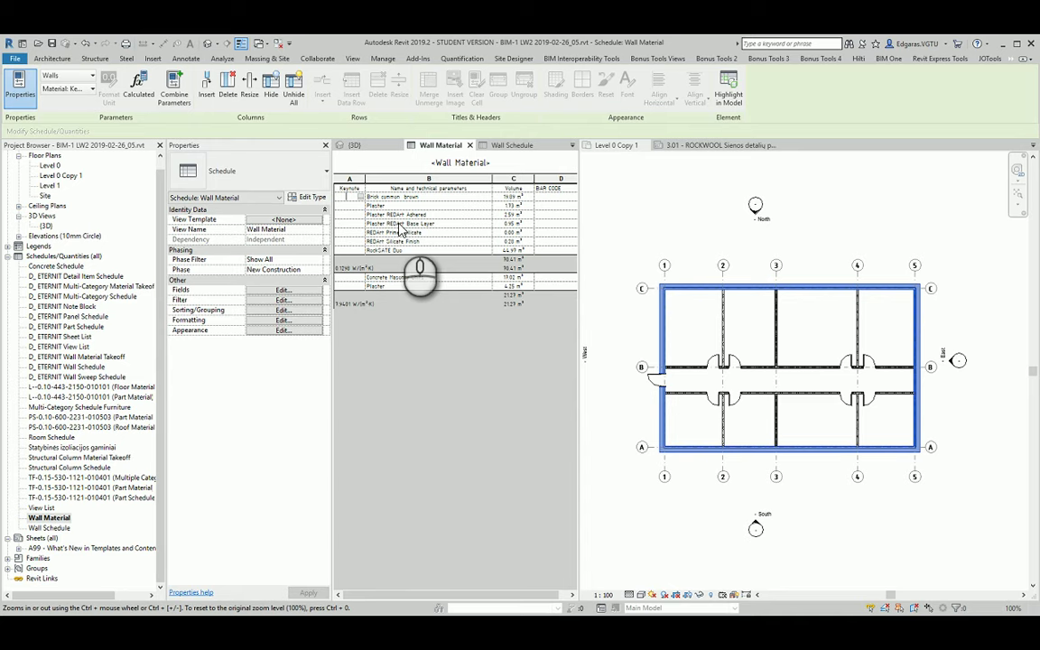
click(448, 401)
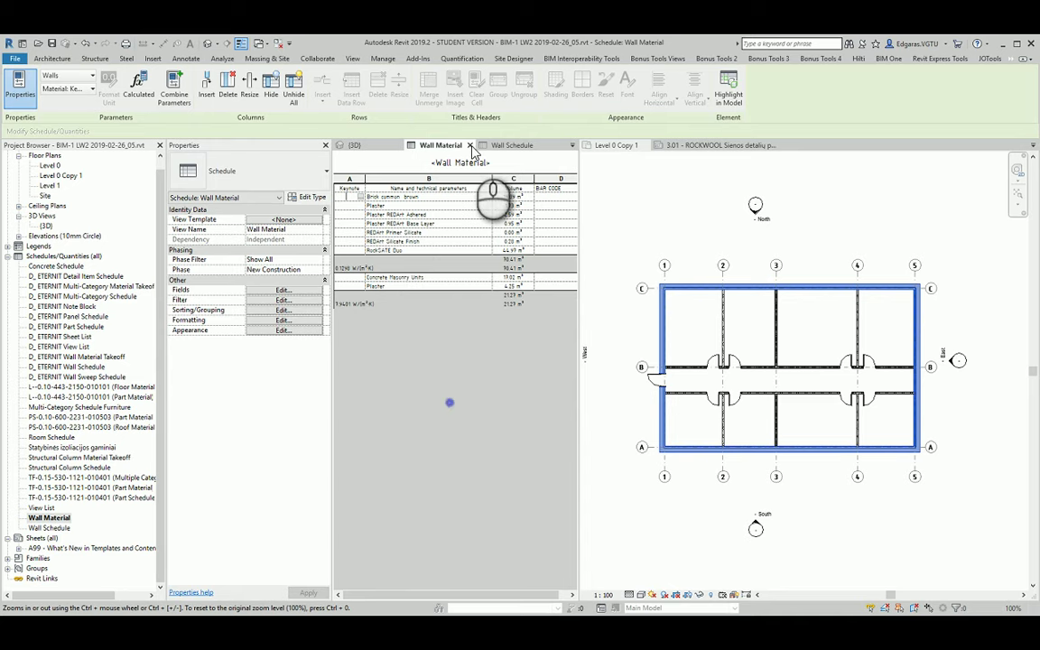